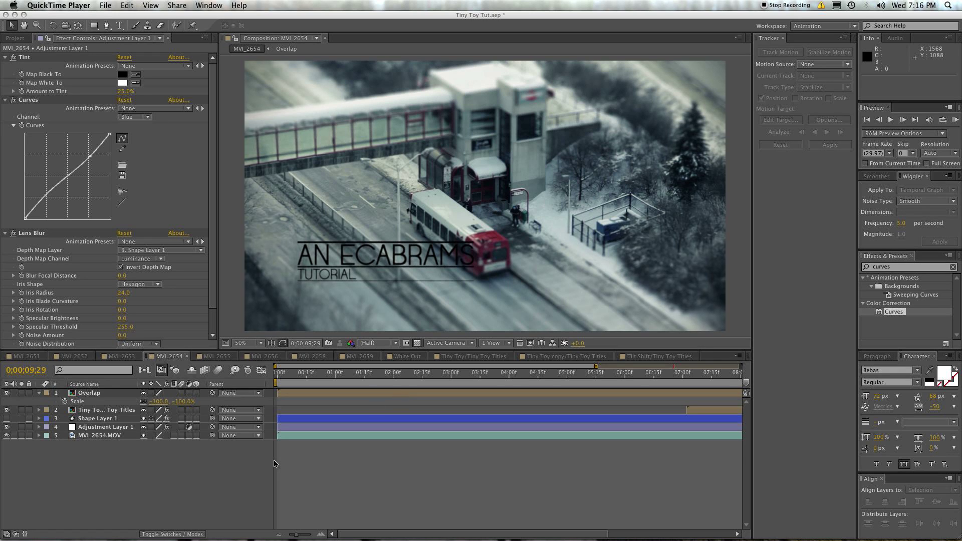
# Turn Adjustment Layer 1's visibility off and on twice to compare footage with and without tilt-shift
pyautogui.click(194, 476)
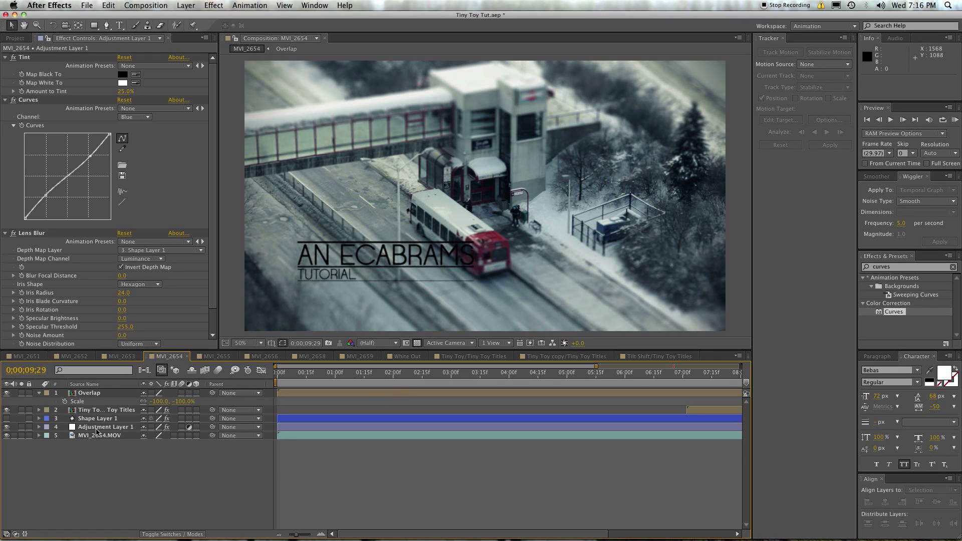
pyautogui.click(98, 428)
pyautogui.click(7, 429)
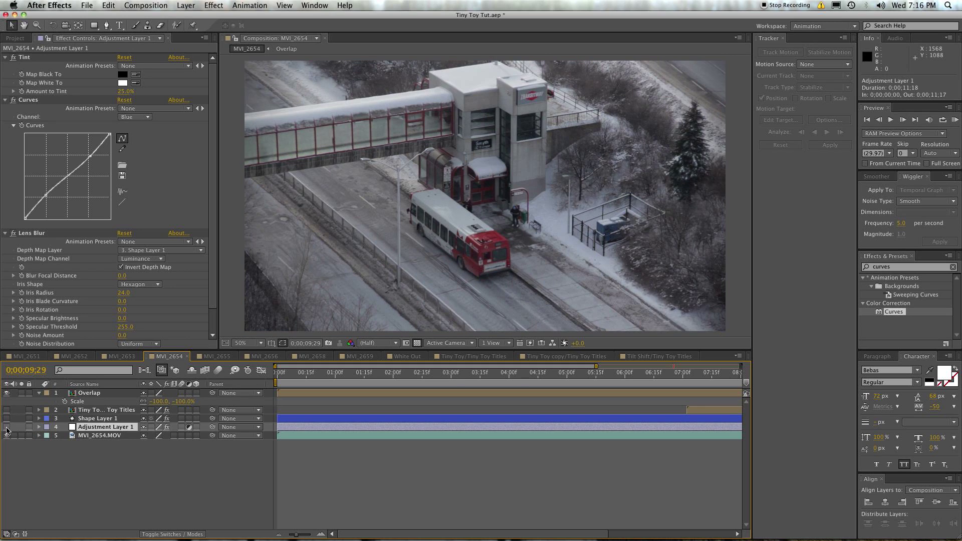
pyautogui.click(6, 428)
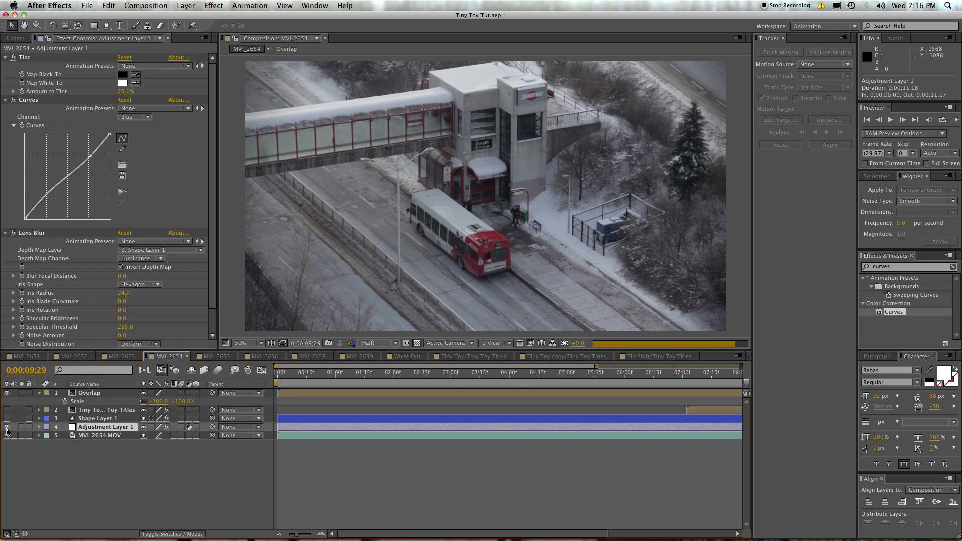
pyautogui.click(6, 428)
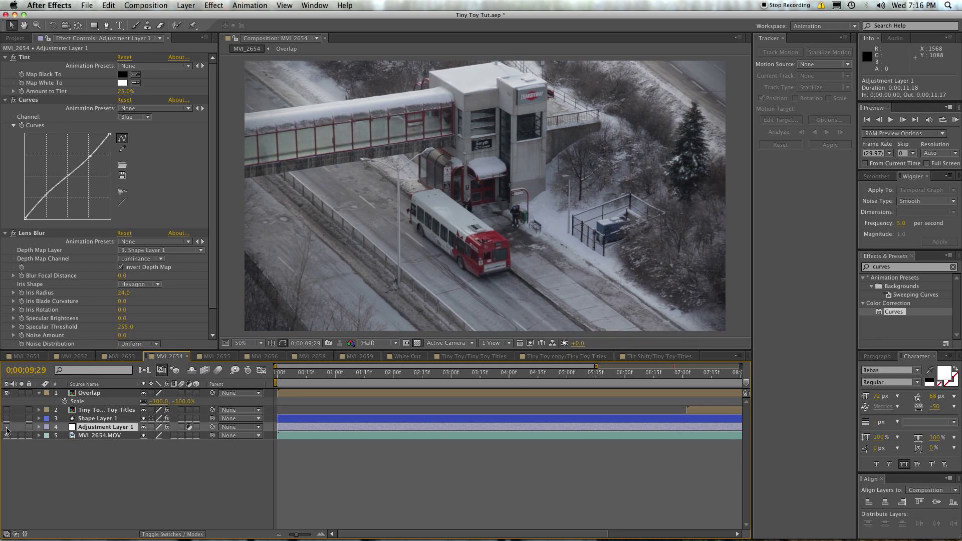
pyautogui.click(7, 427)
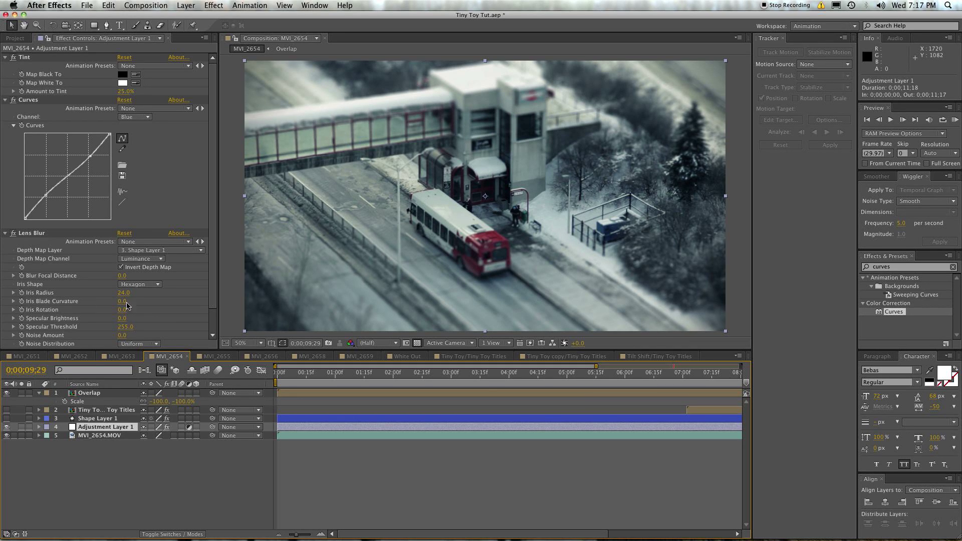
# Switch the left panel to the Project list of compositions and footage
pyautogui.click(15, 38)
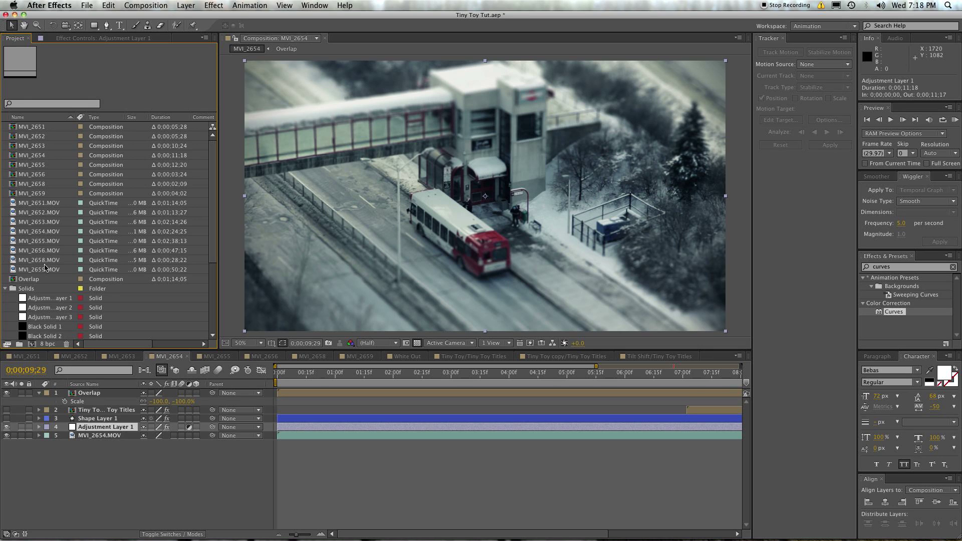
# Create composition MVI_2660 from MVI_2654.MOV and select its footage layer
pyautogui.click(51, 232)
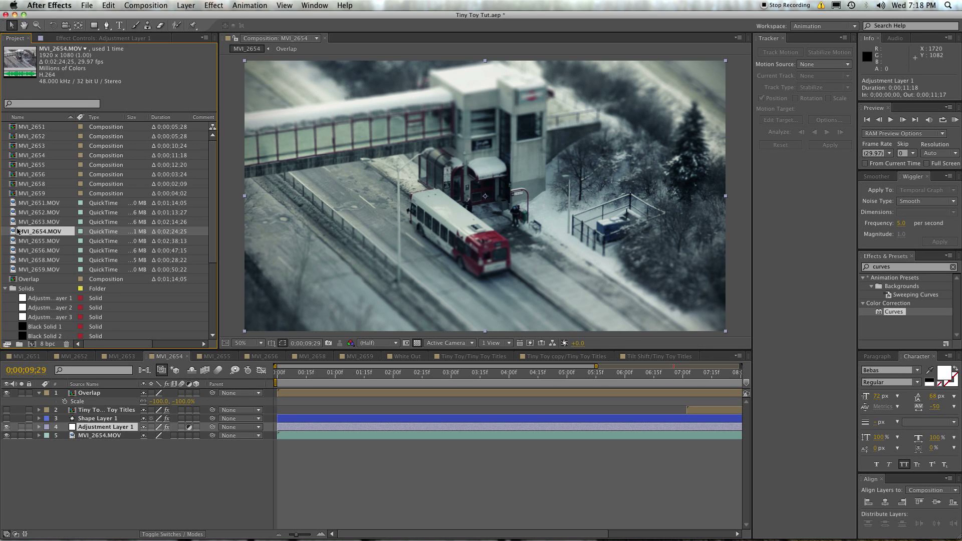
pyautogui.moveTo(20, 232); pyautogui.dragTo(31, 345)
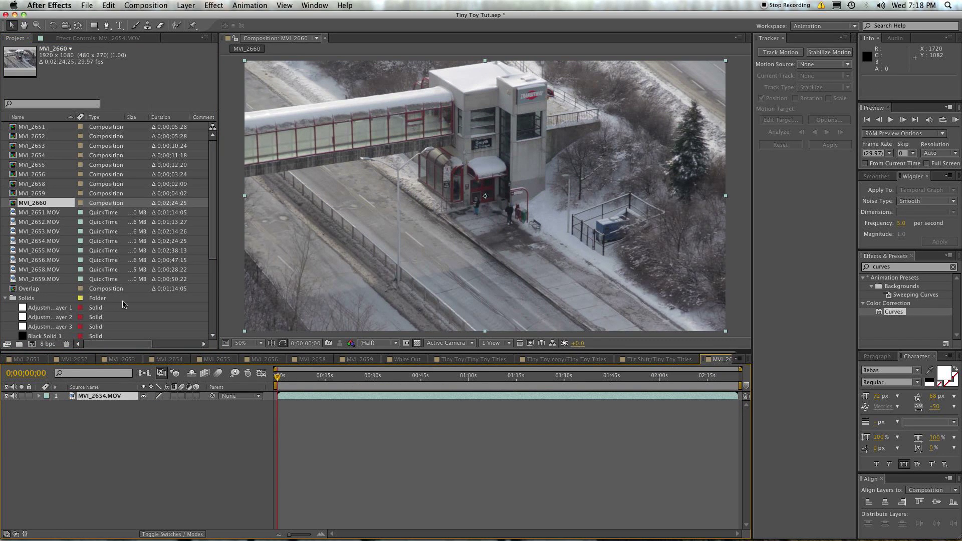
pyautogui.click(107, 397)
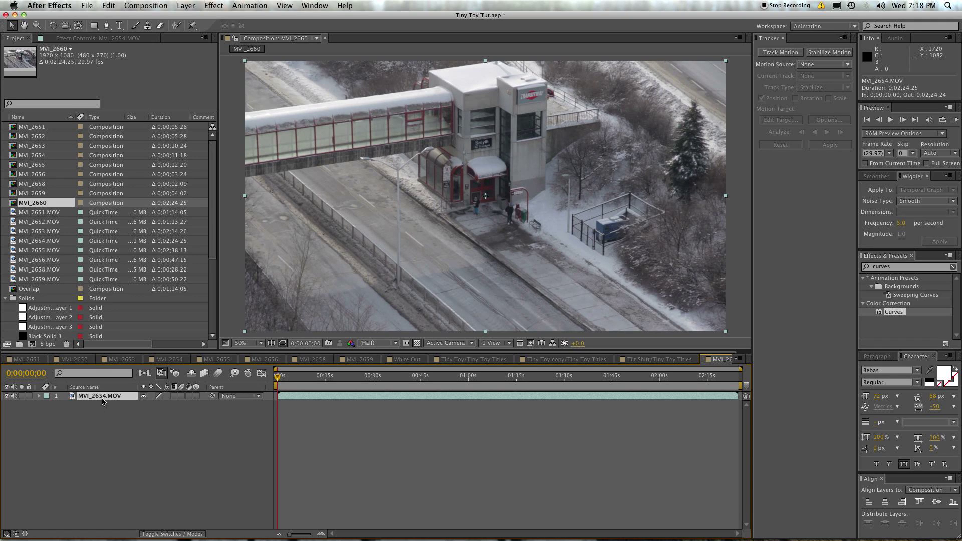
# Set the MVI_2654.MOV layer's Time Stretch factor to 10
pyautogui.click(210, 5)
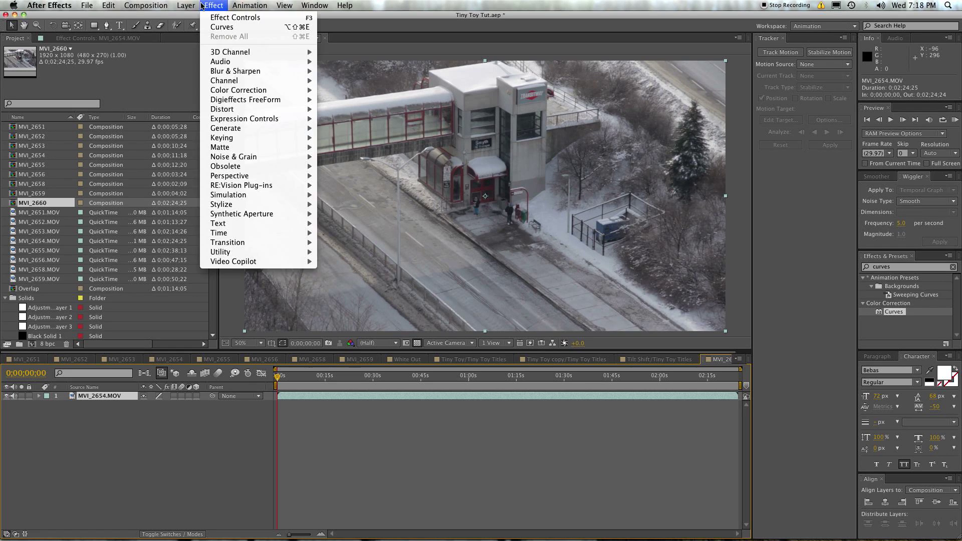
pyautogui.moveTo(186, 3)
pyautogui.moveTo(201, 115)
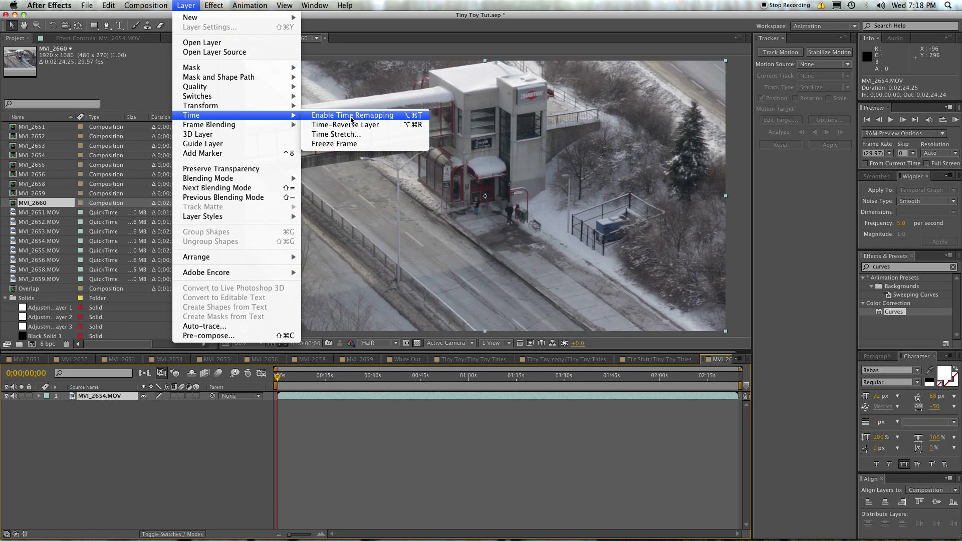
pyautogui.click(350, 135)
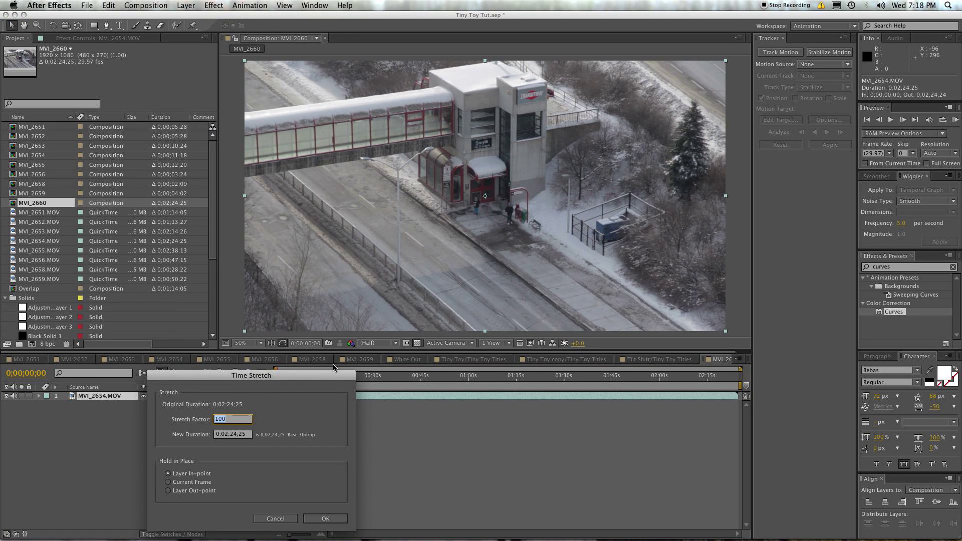
pyautogui.moveTo(315, 377); pyautogui.dragTo(629, 245)
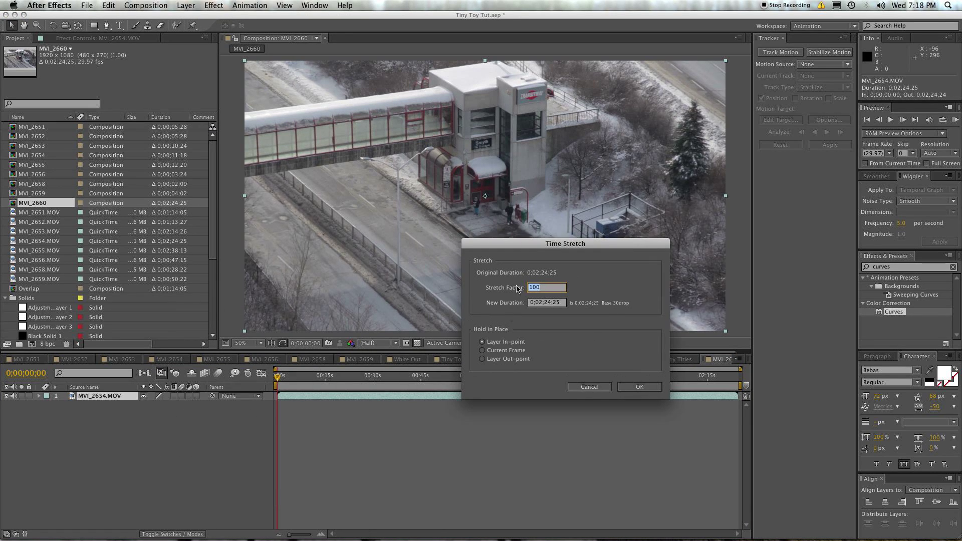
pyautogui.write('110')
pyautogui.press('BackSpace')
pyautogui.press('BackSpace')
pyautogui.press('BackSpace')
pyautogui.write('10')
# Apply the stretch, end the work area at 0;00;14;14 and trim the comp to it
pyautogui.click(638, 387)
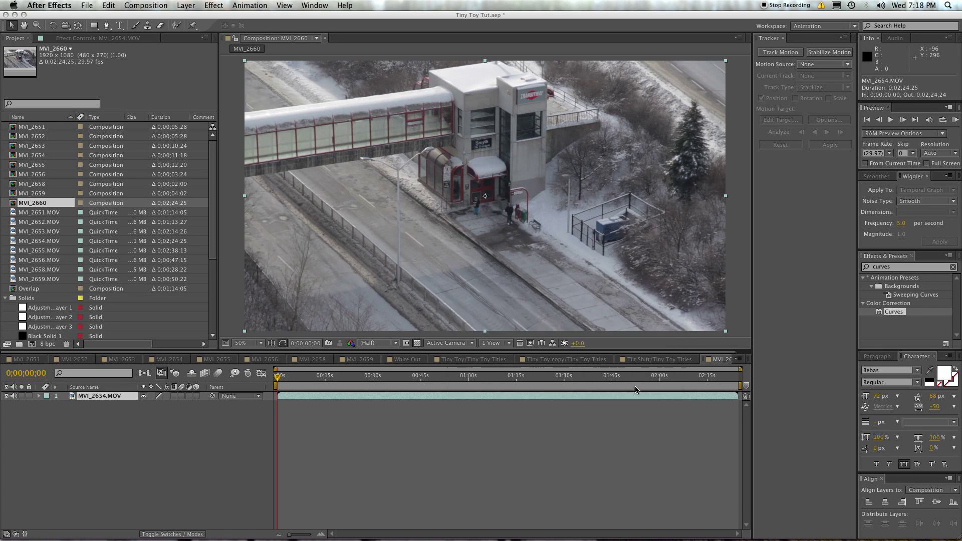
pyautogui.moveTo(314, 380); pyautogui.dragTo(323, 381)
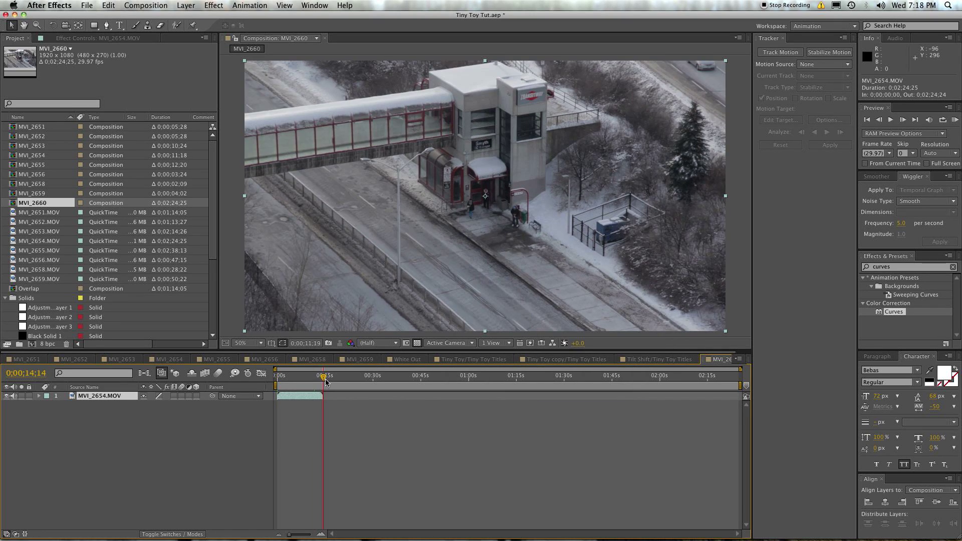
pyautogui.press('n')
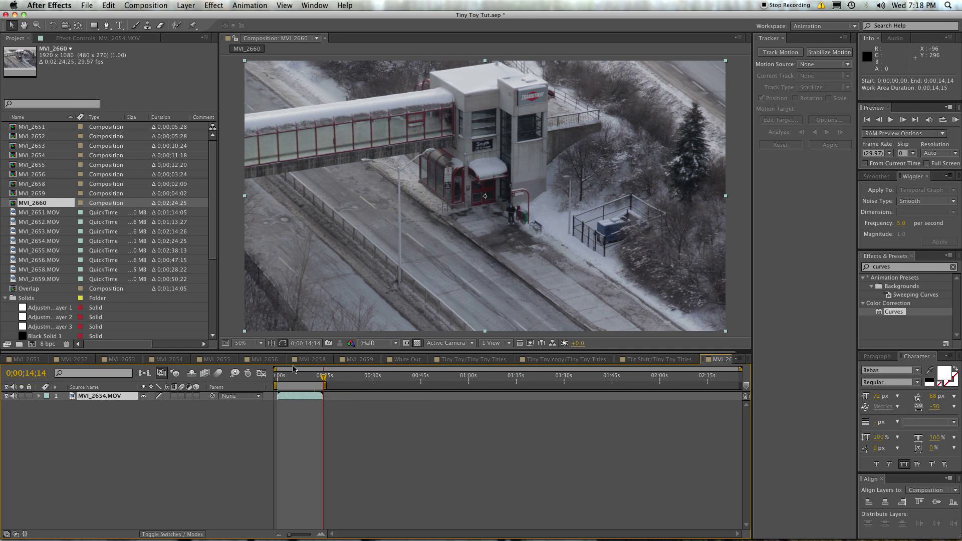
pyautogui.rightClick(290, 385)
pyautogui.click(359, 420)
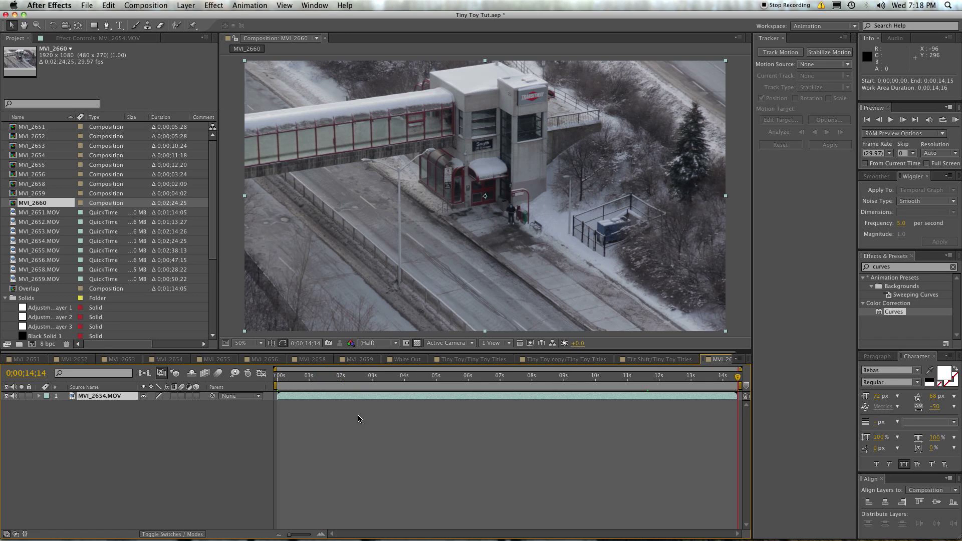
pyautogui.click(339, 377)
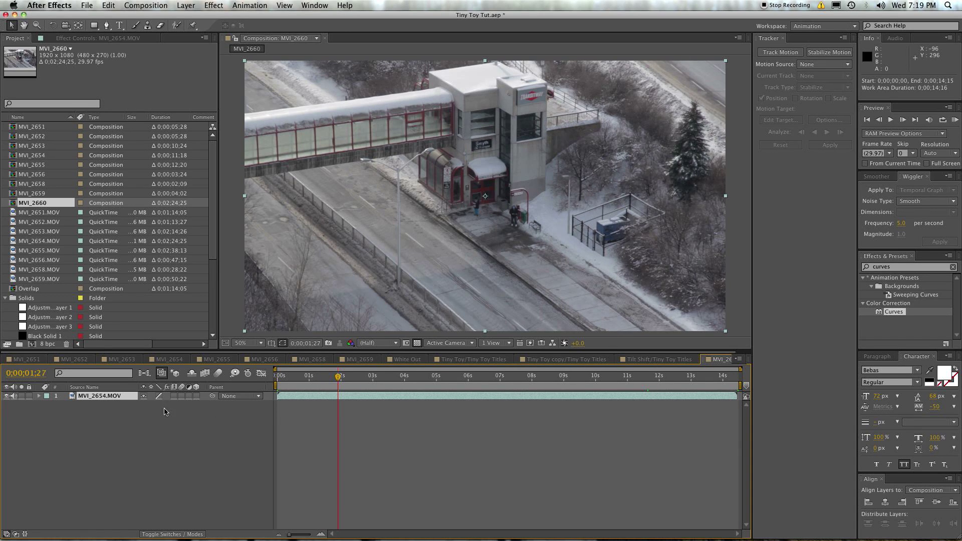
# Add a new adjustment layer above the MVI_2654.MOV footage
pyautogui.click(120, 423)
pyautogui.rightClick(114, 431)
pyautogui.moveTo(128, 434)
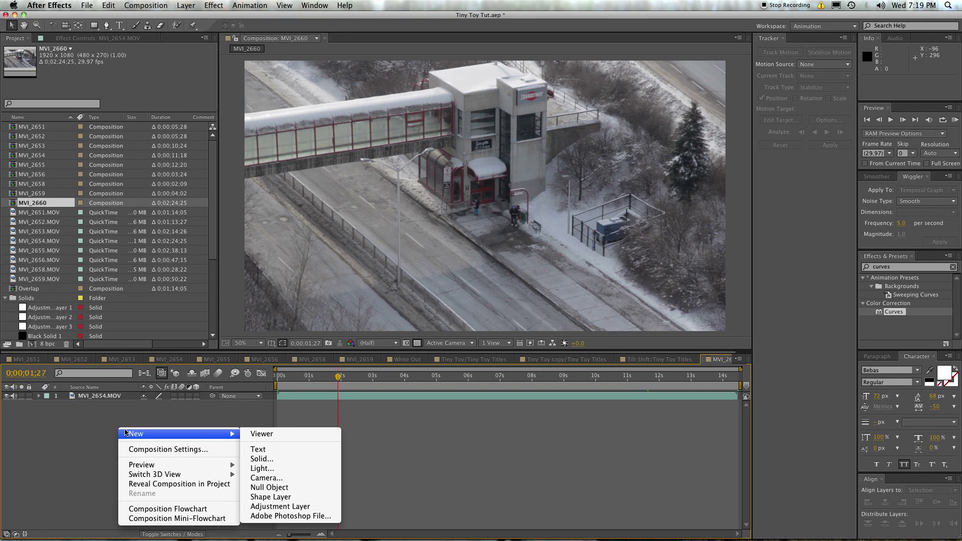
pyautogui.click(283, 506)
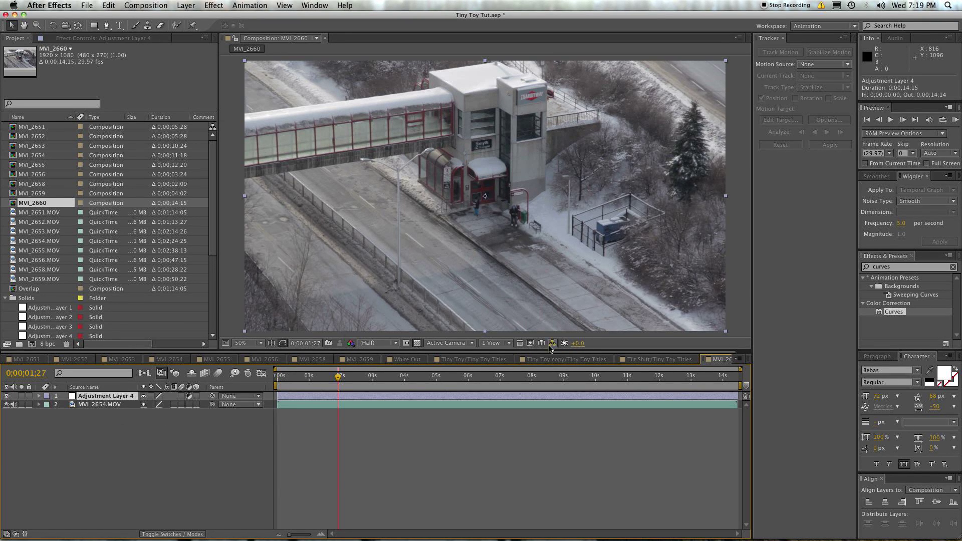
# Apply Lens Blur to the adjustment layer with Repeat Edge Pixels enabled
pyautogui.click(897, 267)
pyautogui.write('lens')
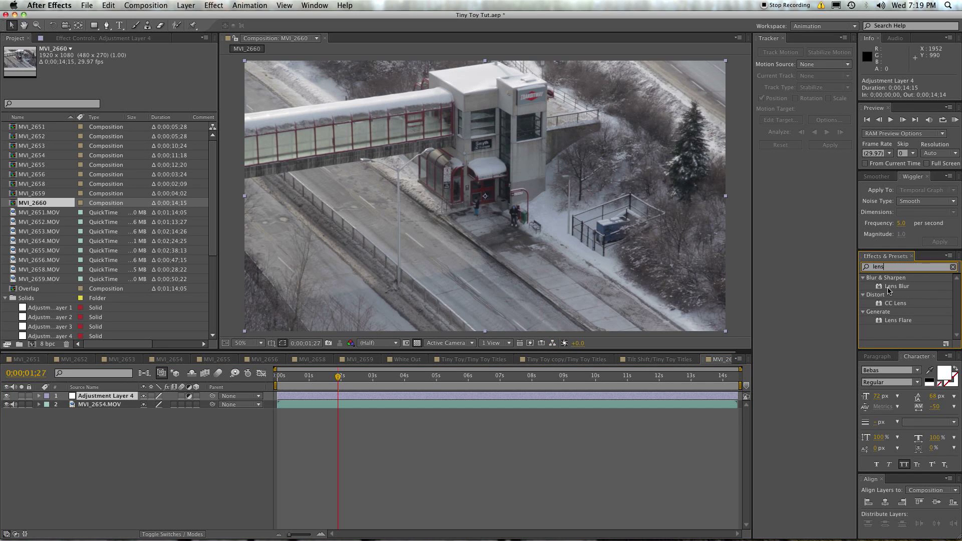
pyautogui.doubleClick(889, 288)
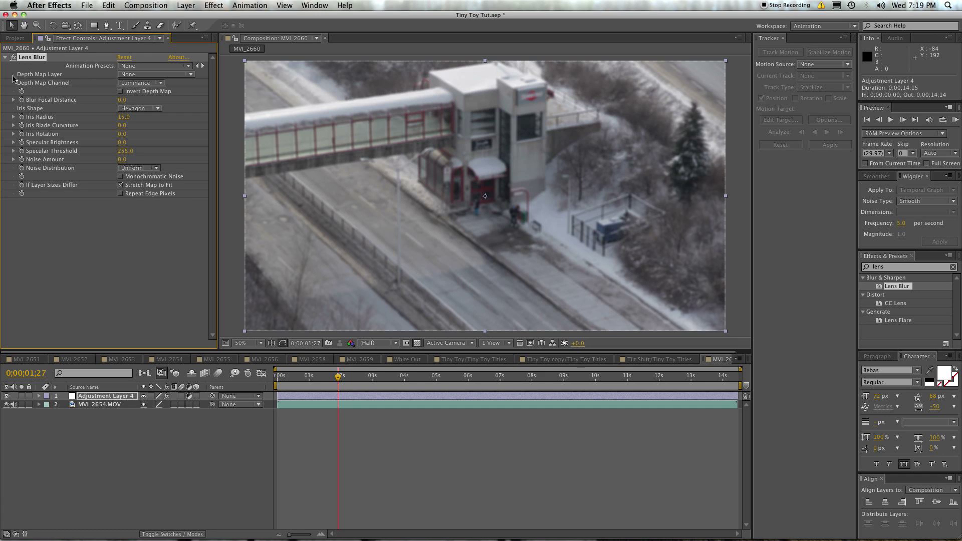
pyautogui.click(156, 459)
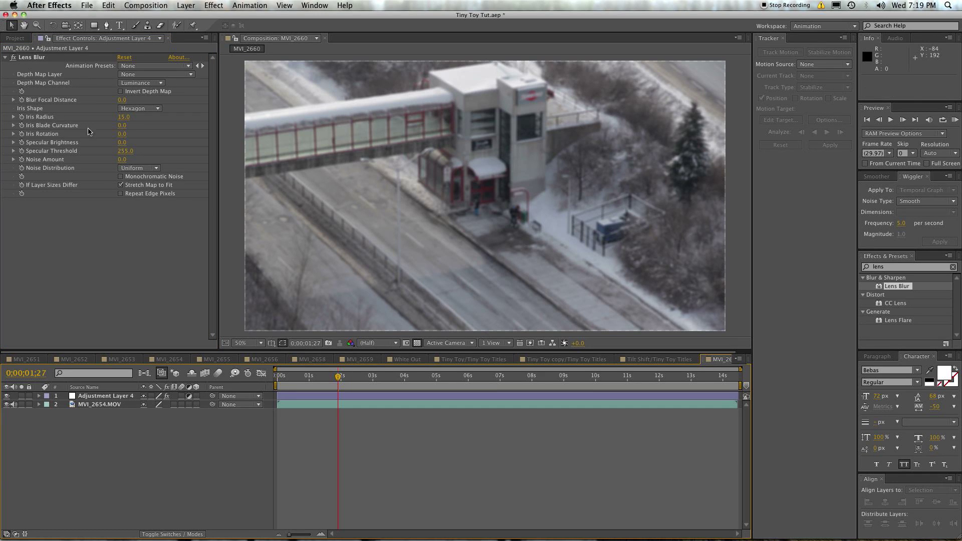
pyautogui.click(121, 194)
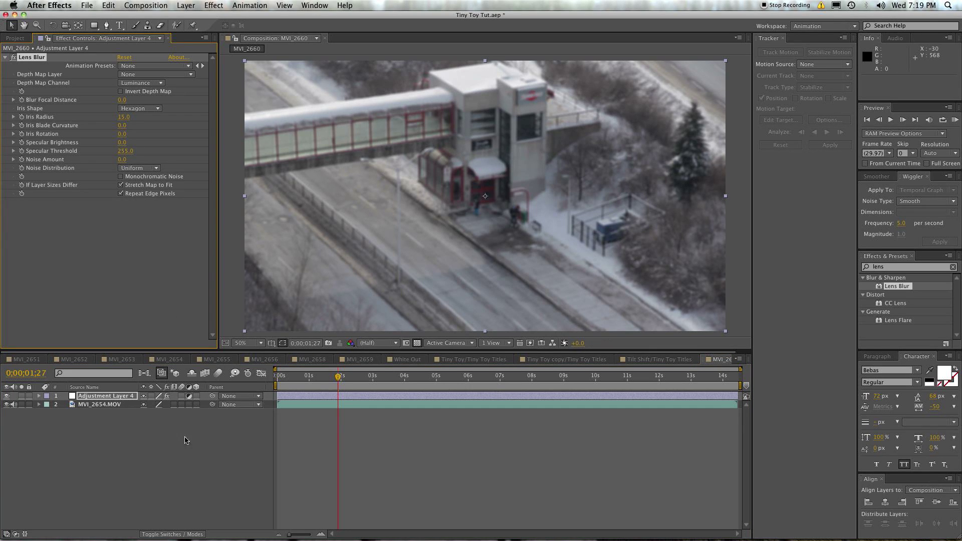
# Create Shape Layer 1 with a full-frame Rectangle 1 using the Rectangle tool
pyautogui.rightClick(119, 439)
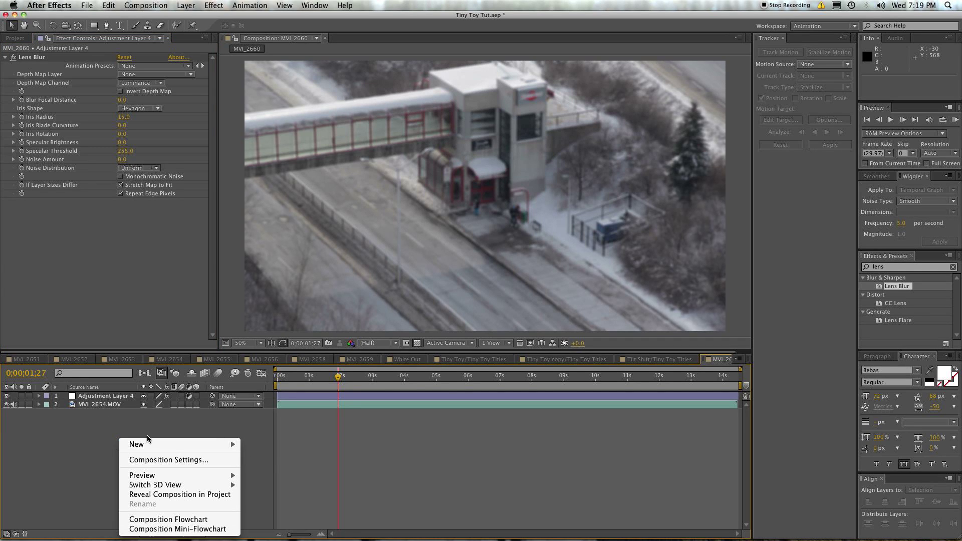
pyautogui.moveTo(148, 445)
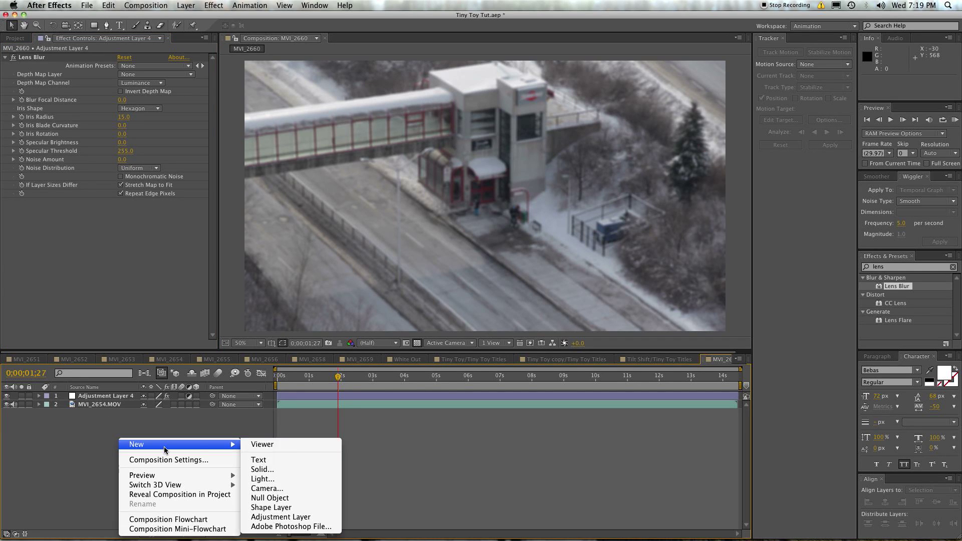
pyautogui.click(277, 511)
pyautogui.press('q')
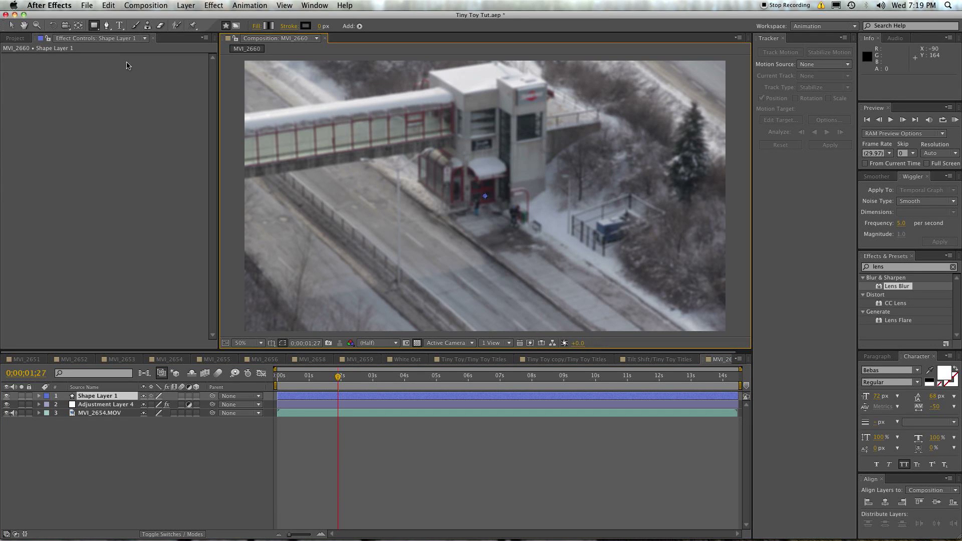
pyautogui.press('super+z')
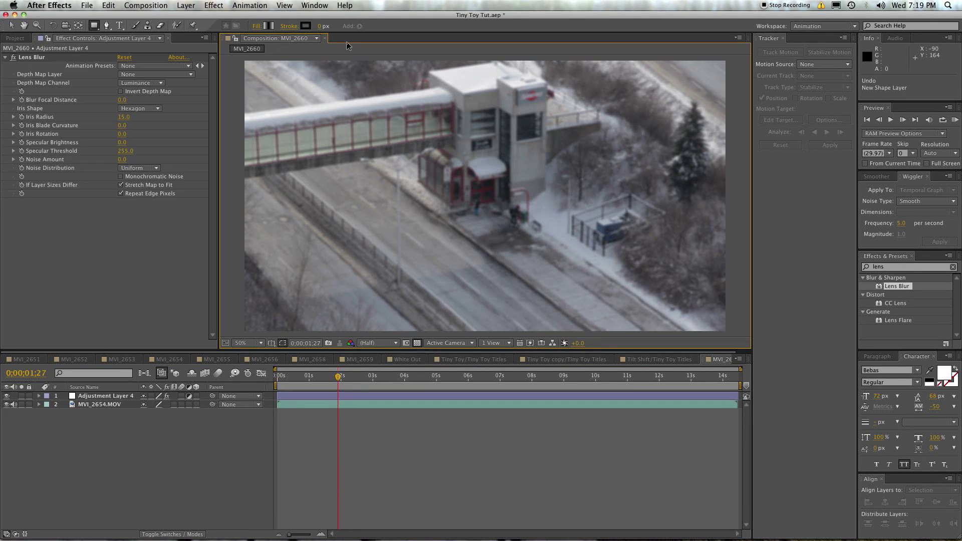
pyautogui.doubleClick(93, 26)
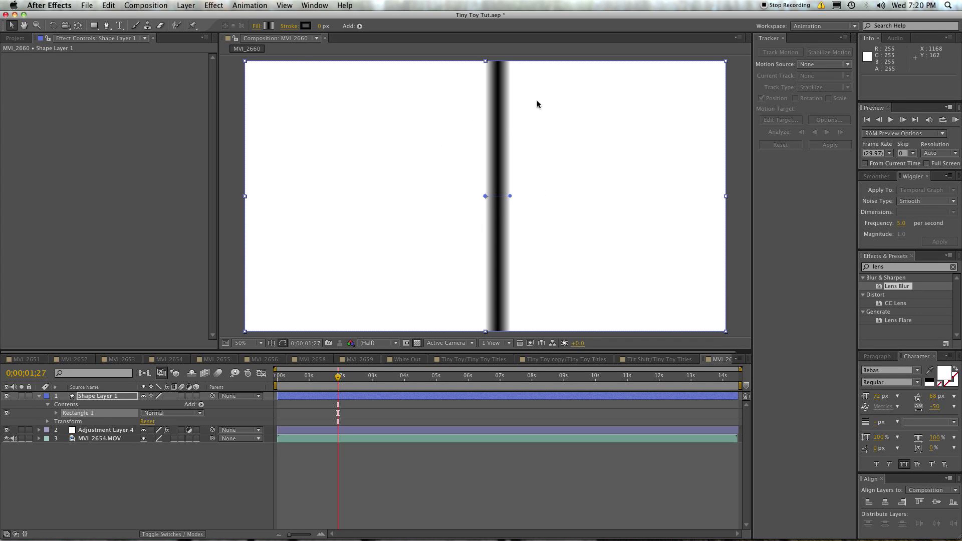
pyautogui.click(257, 26)
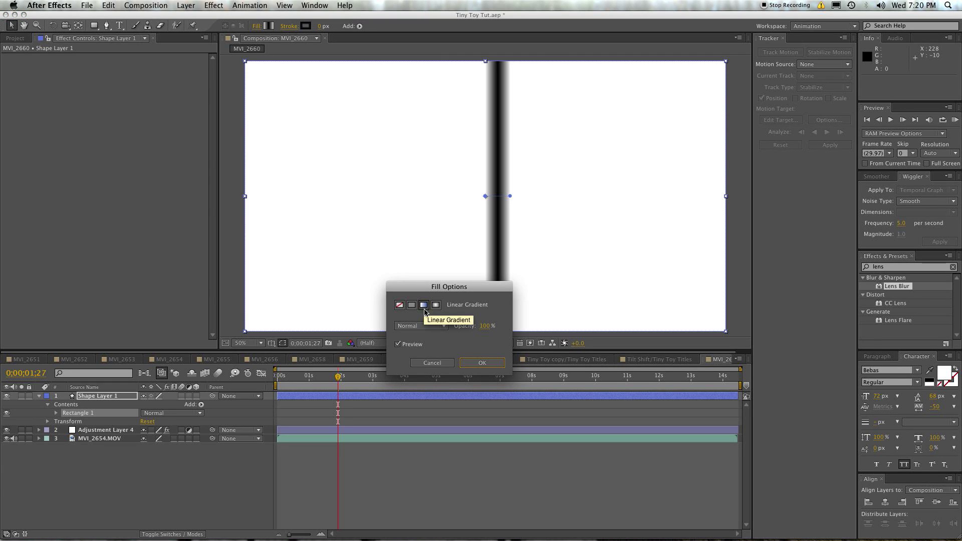
pyautogui.click(472, 363)
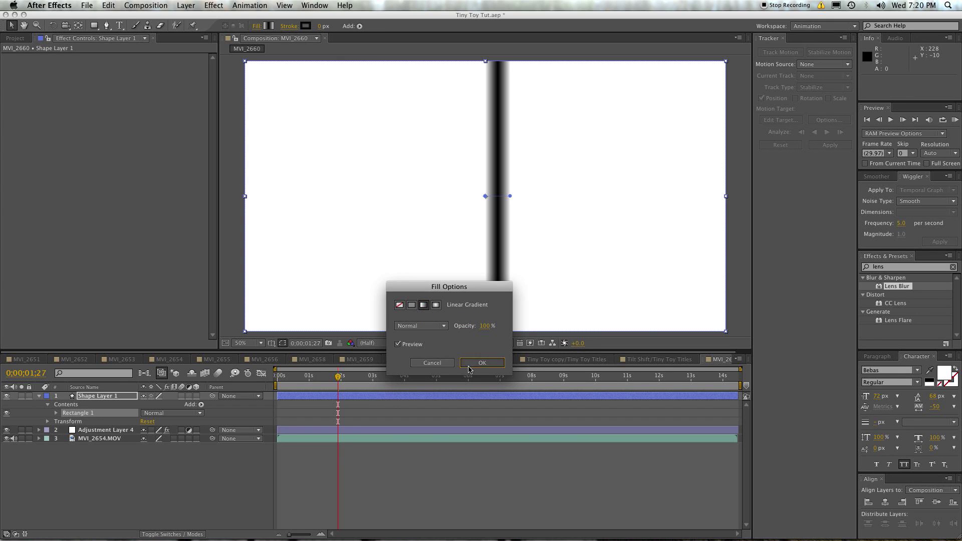
# Set the rectangle's gradient stops to white at 0%, black at 50%, white at 100%
pyautogui.click(270, 26)
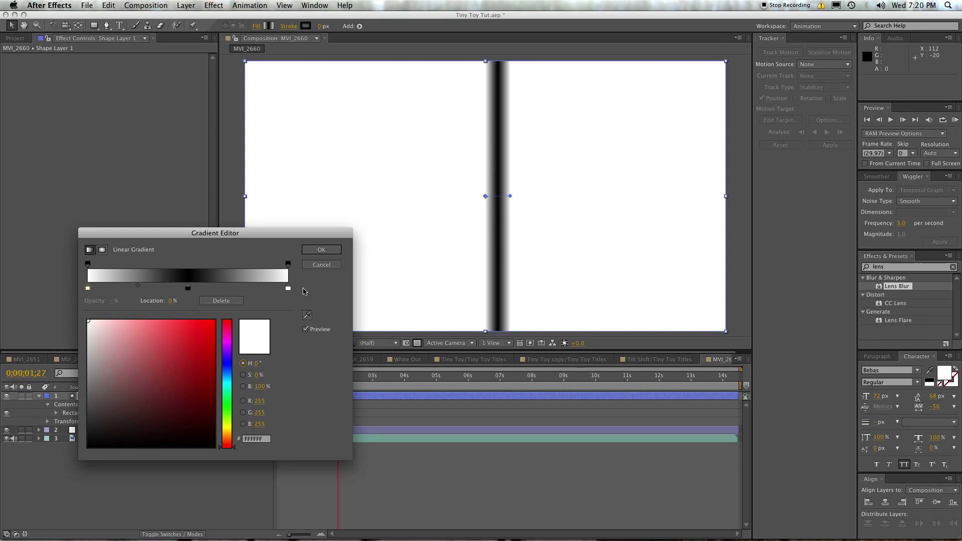
pyautogui.moveTo(288, 289); pyautogui.dragTo(289, 321)
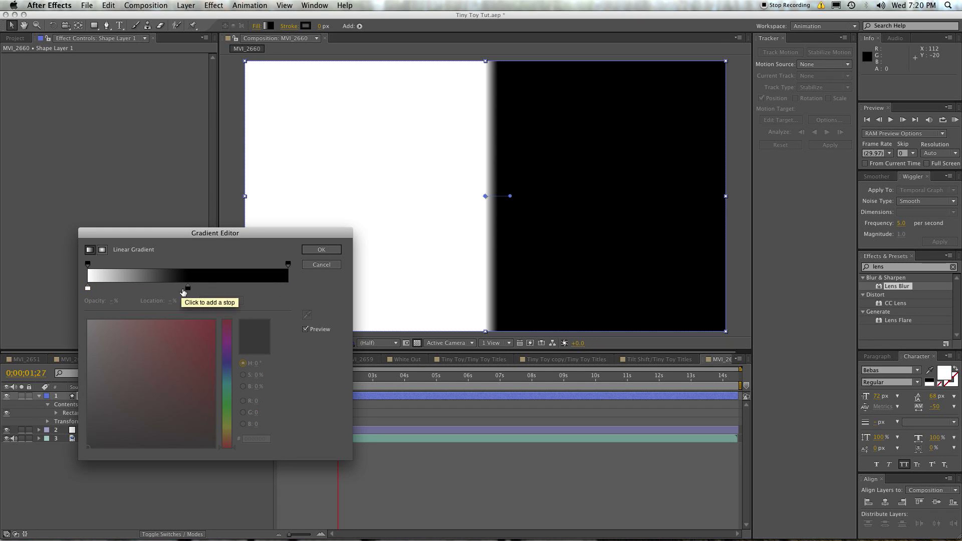
pyautogui.click(188, 288)
pyautogui.moveTo(188, 287); pyautogui.dragTo(307, 298)
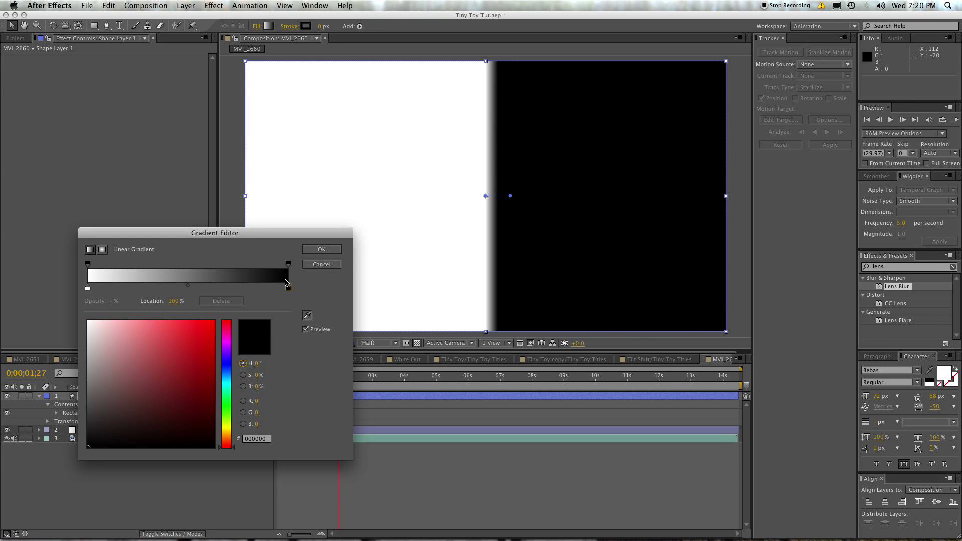
pyautogui.click(173, 302)
pyautogui.write('50')
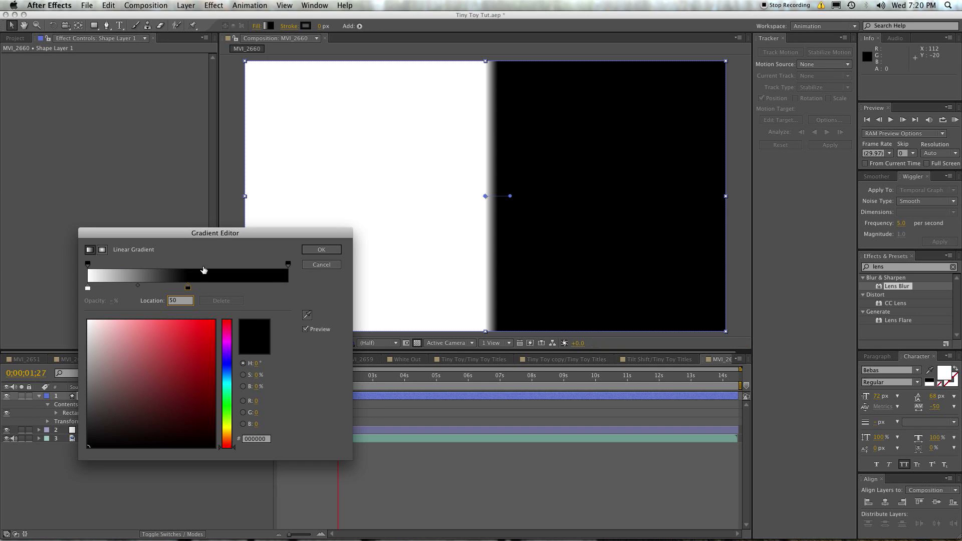
pyautogui.click(289, 290)
pyautogui.moveTo(105, 336); pyautogui.dragTo(64, 312)
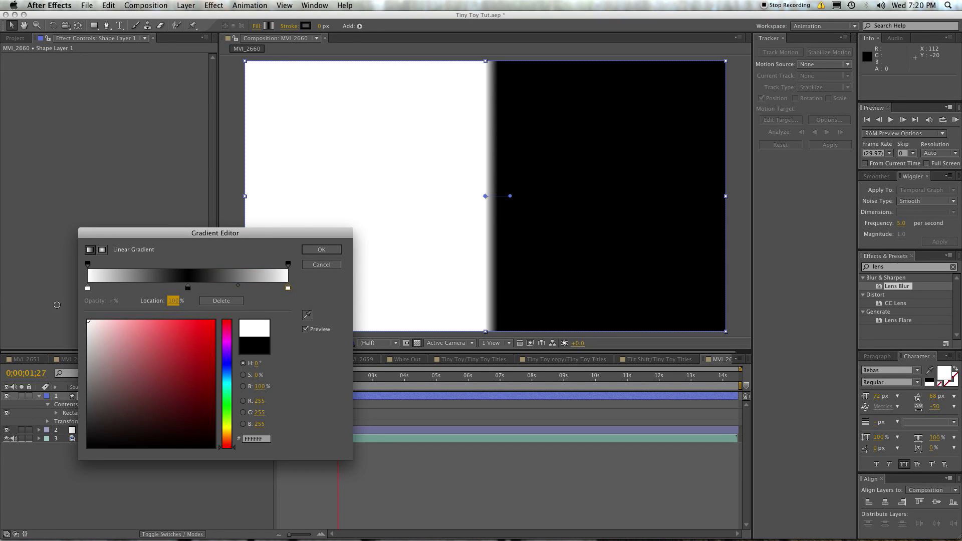
pyautogui.click(323, 251)
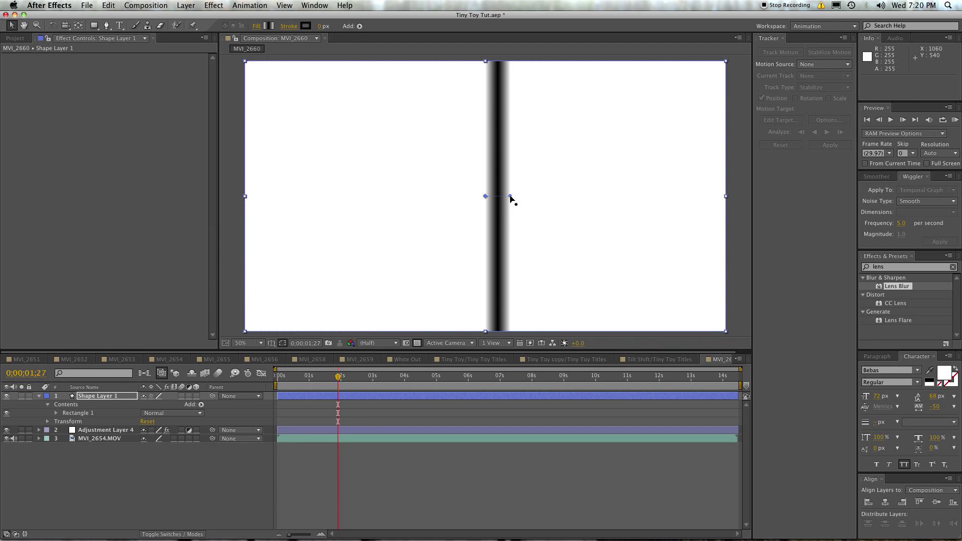
# Expose Rectangle 1's Gradient Fill 1 and set its Start Point to 0, 540
pyautogui.moveTo(510, 196); pyautogui.dragTo(578, 195)
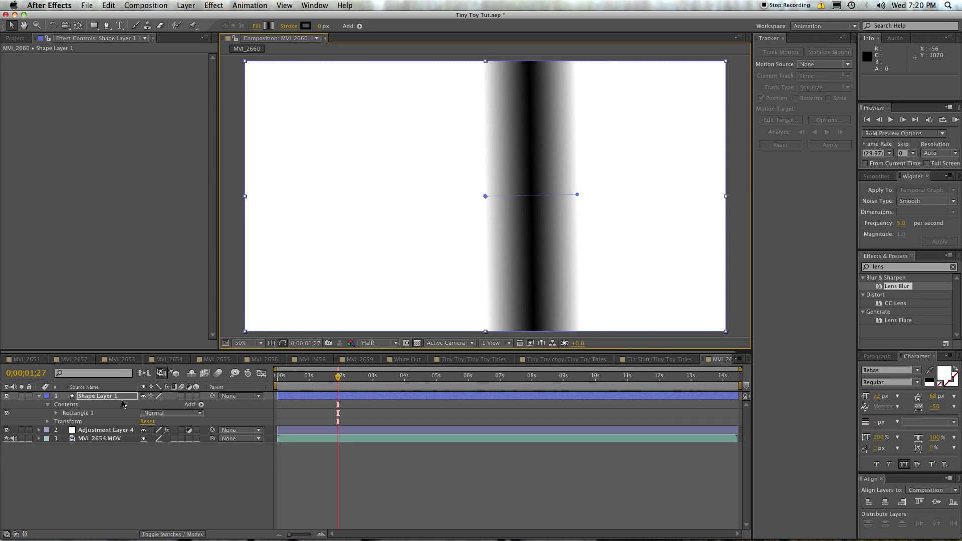
pyautogui.click(56, 414)
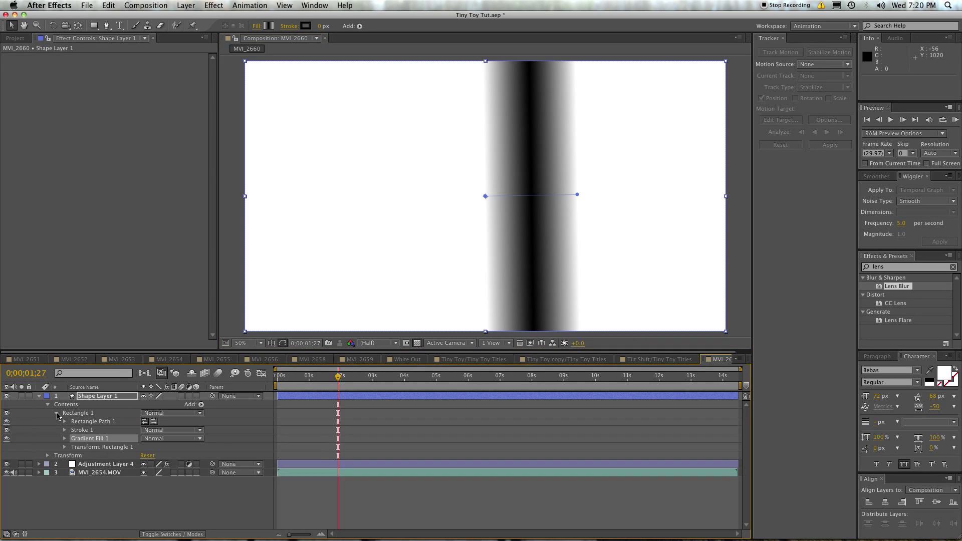
pyautogui.click(65, 439)
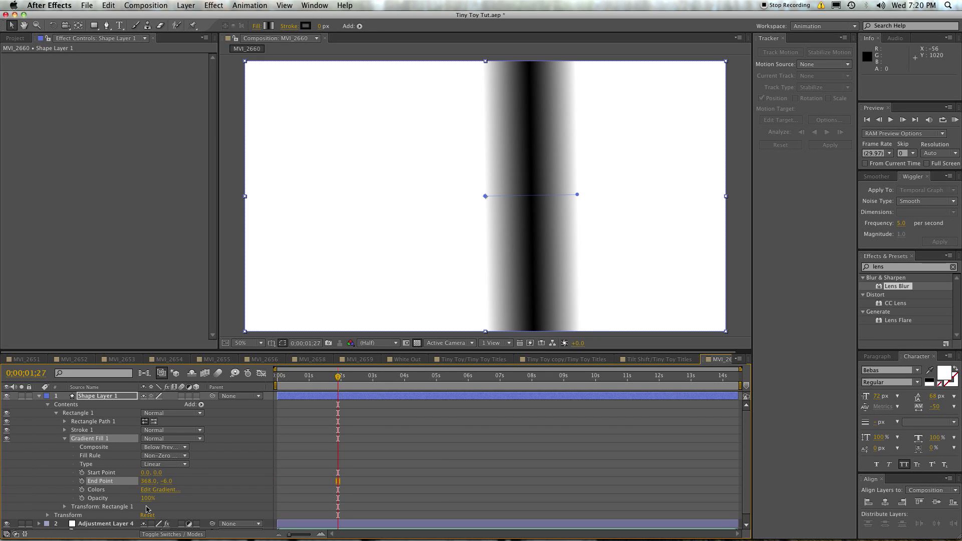
pyautogui.click(106, 474)
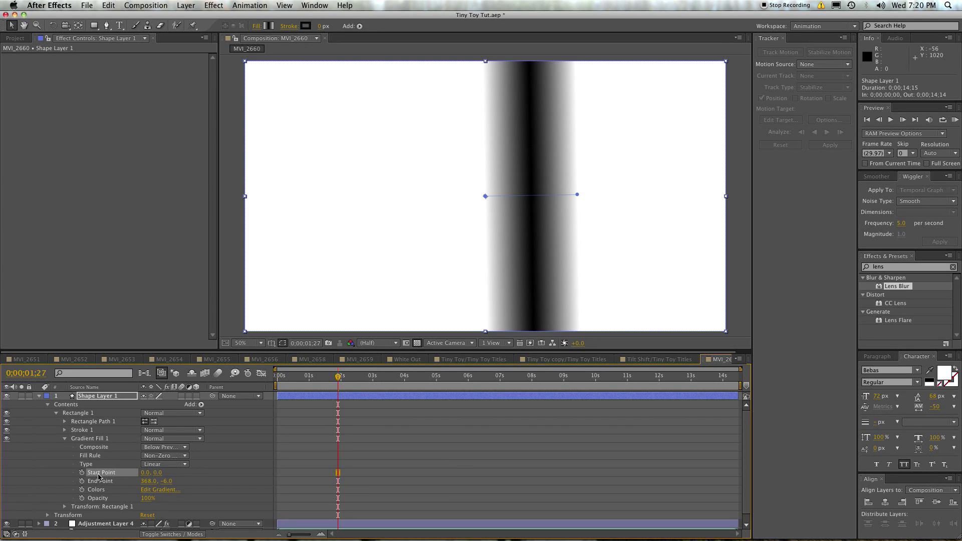
pyautogui.click(157, 473)
pyautogui.press('Return')
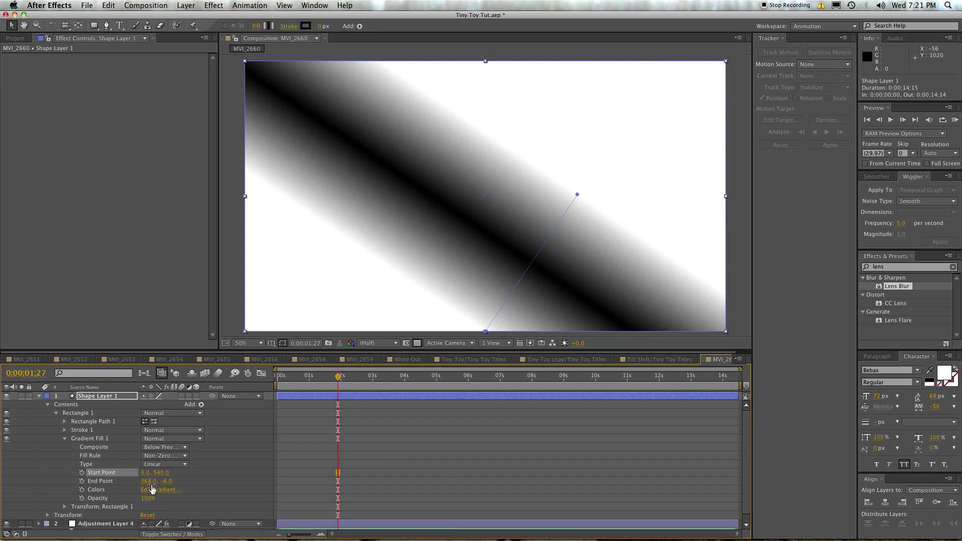
# Set the gradient End Point to 0, -540 and select Shape Layer 1
pyautogui.click(149, 482)
pyautogui.write('0')
pyautogui.press('Tab')
pyautogui.press('BackSpace')
pyautogui.write('-540')
pyautogui.press('Return')
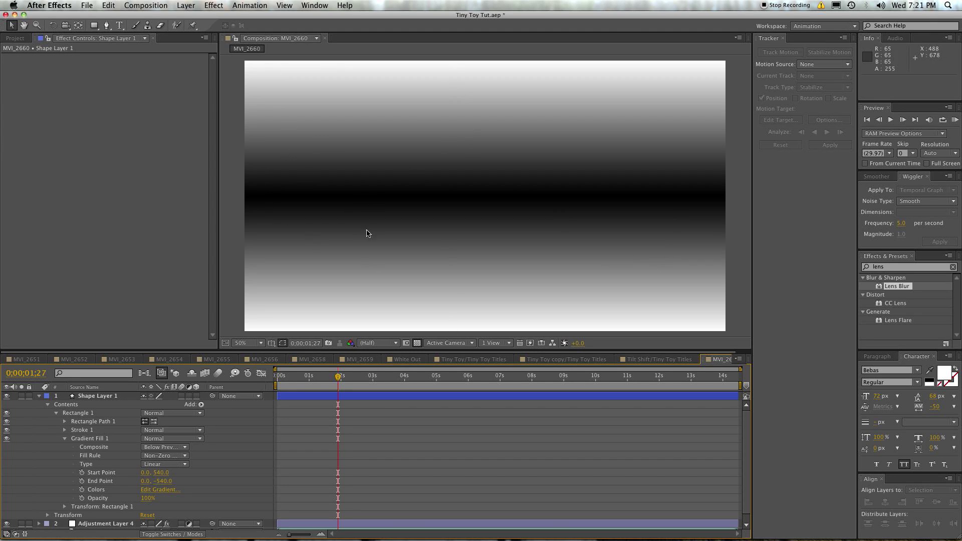
pyautogui.moveTo(367, 234); pyautogui.dragTo(399, 212)
pyautogui.click(304, 397)
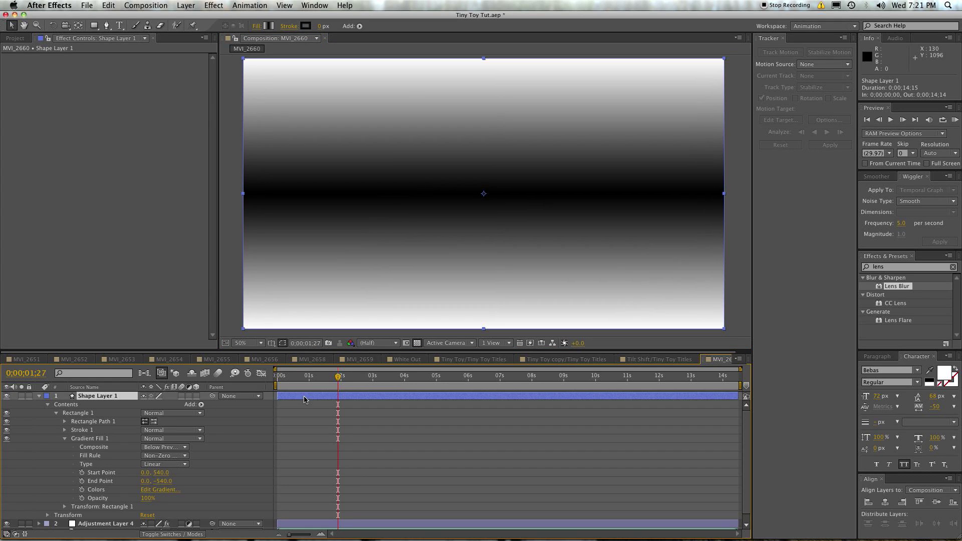
# Apply Curves to Shape Layer 1 and bow the RGB curve downward to darken the band
pyautogui.click(38, 396)
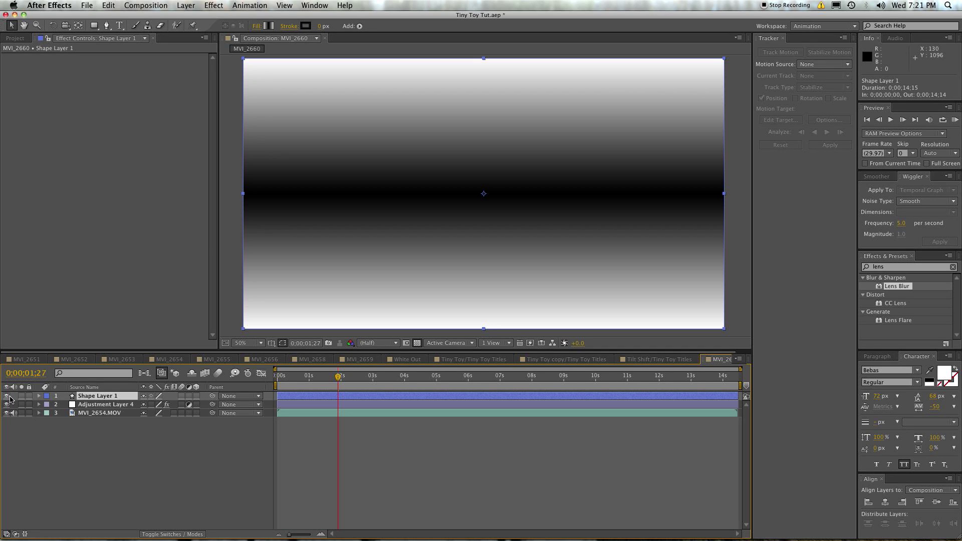
pyautogui.click(882, 267)
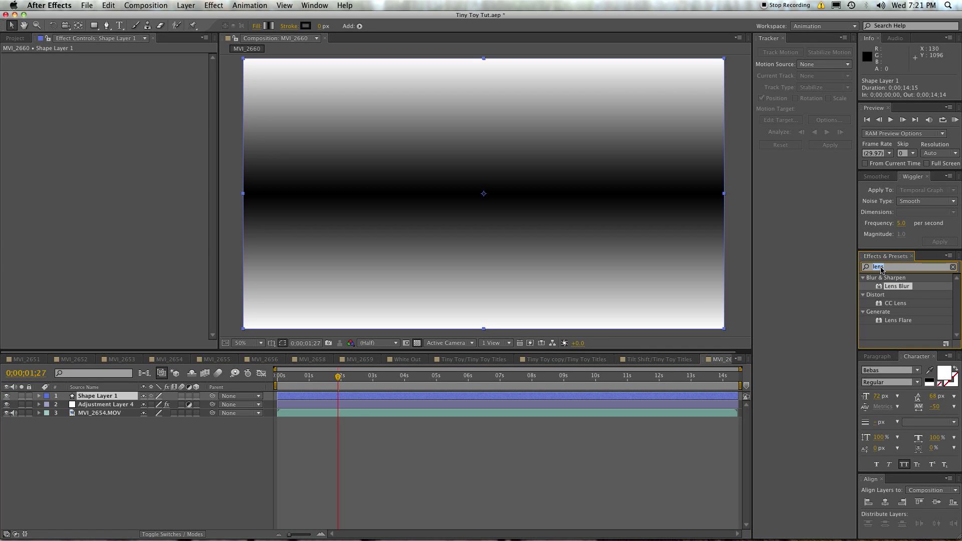
pyautogui.write('curve')
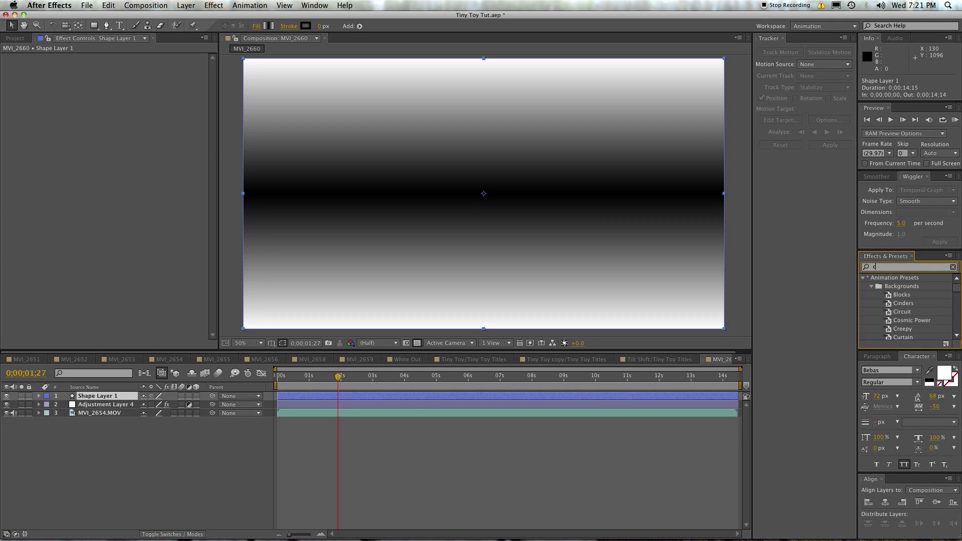
pyautogui.doubleClick(894, 312)
pyautogui.moveTo(83, 122); pyautogui.dragTo(90, 125)
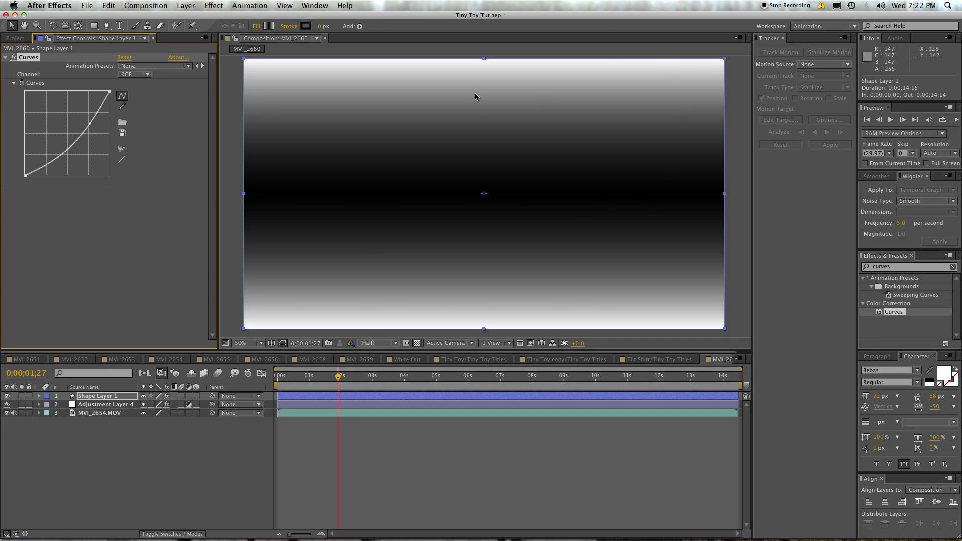
# Set Adjustment Layer 4's Lens Blur depth map to Shape Layer 1, briefly previewing the gradient, then hide it
pyautogui.click(7, 397)
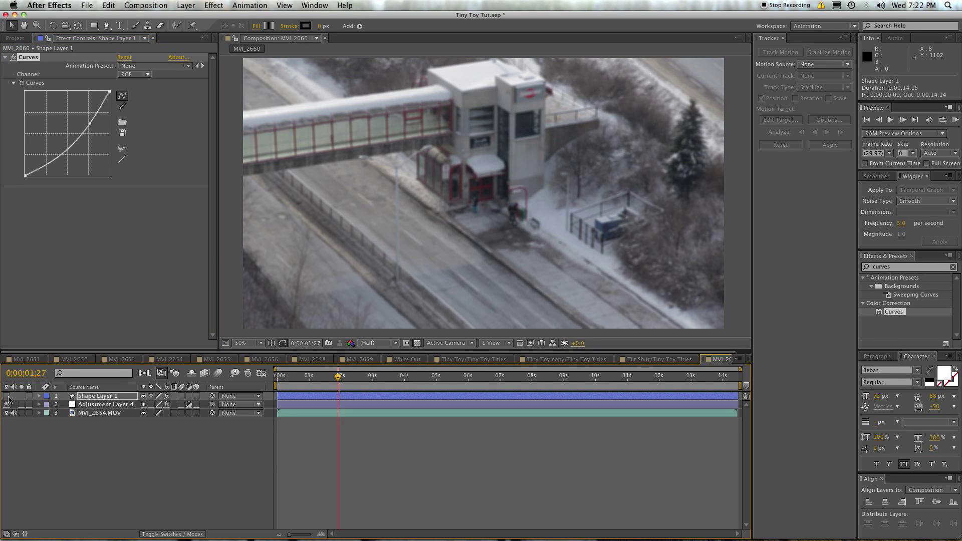
pyautogui.click(125, 408)
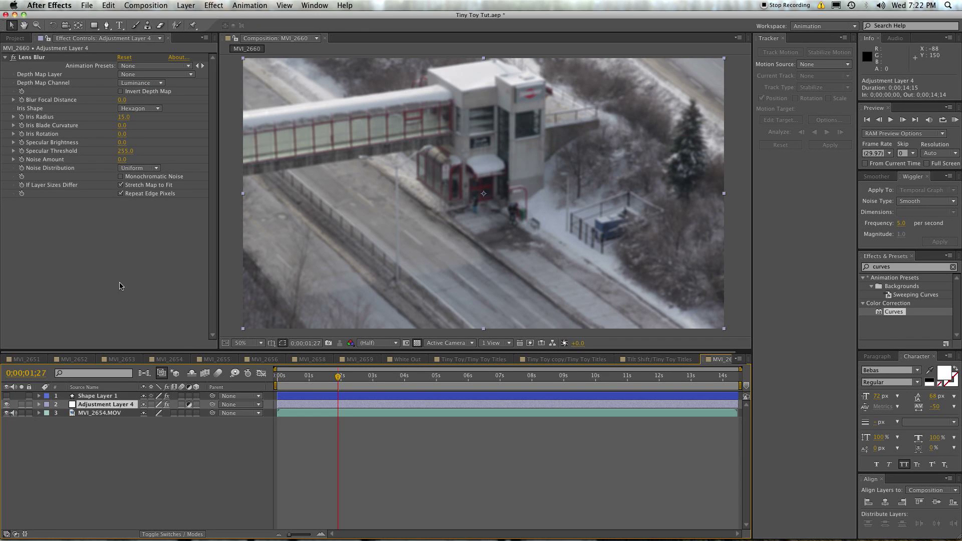
pyautogui.click(159, 76)
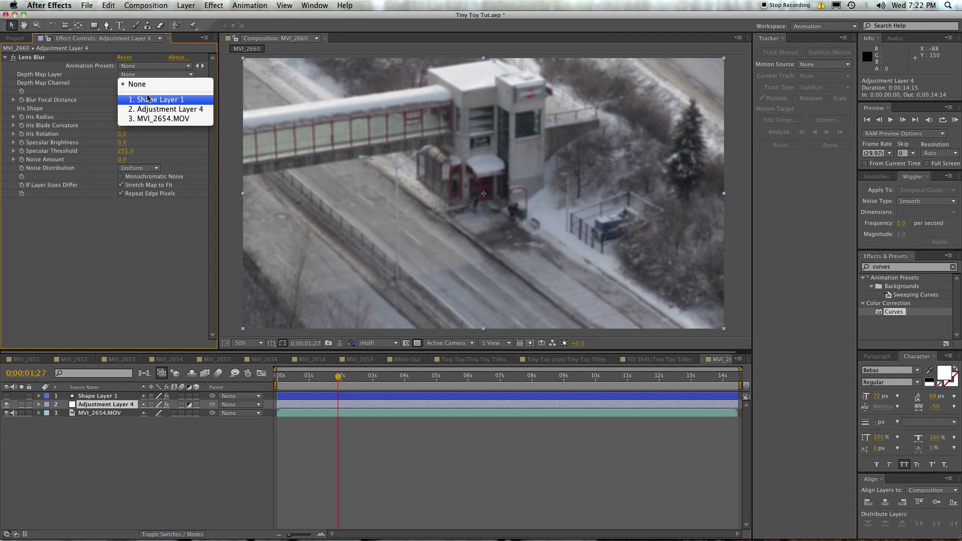
pyautogui.click(165, 100)
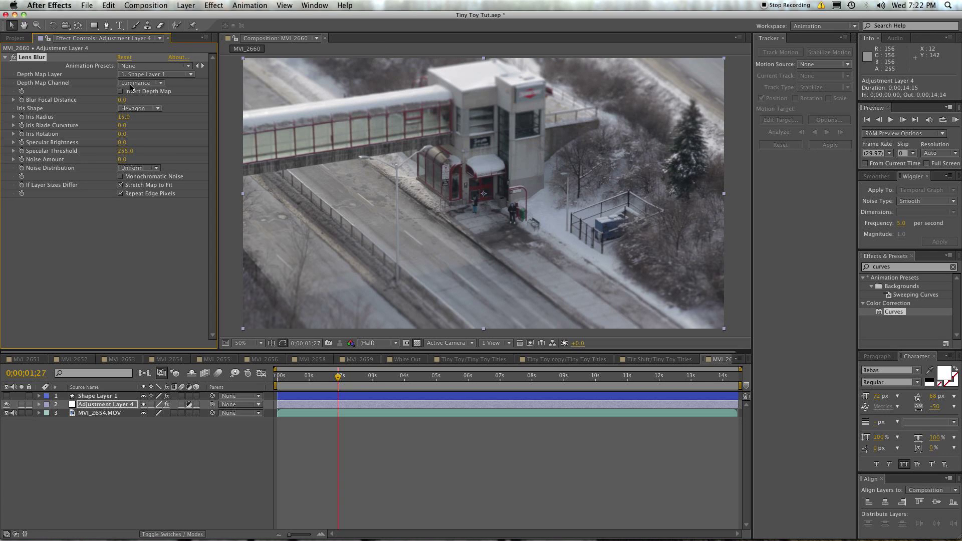
pyautogui.click(6, 396)
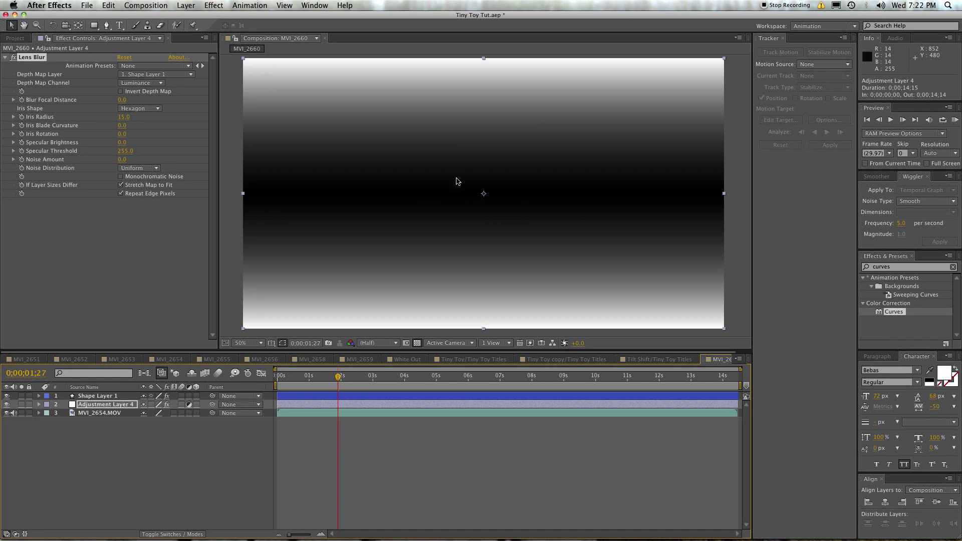
pyautogui.click(6, 396)
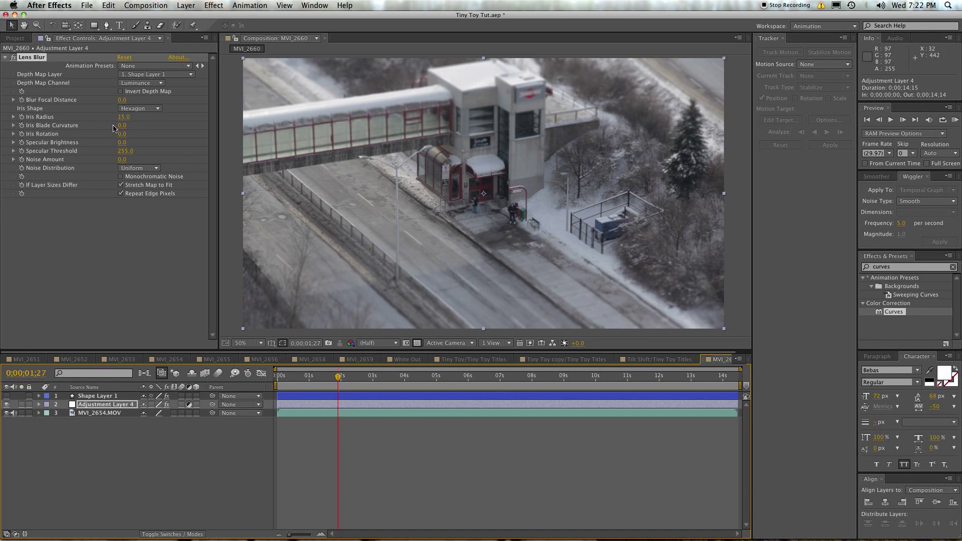
# Expand Lens Blur's Blur Focal Distance and set Iris Radius to 25
pyautogui.click(11, 102)
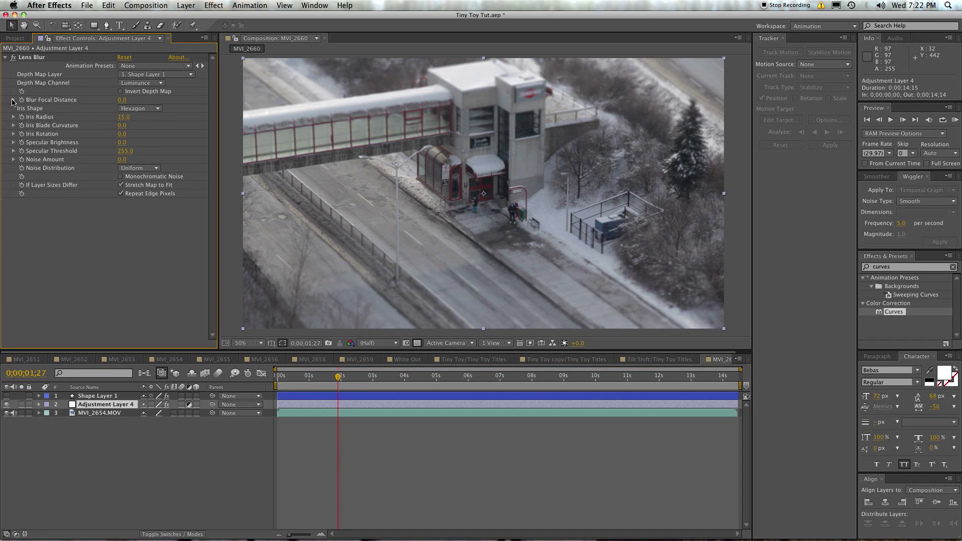
pyautogui.click(13, 100)
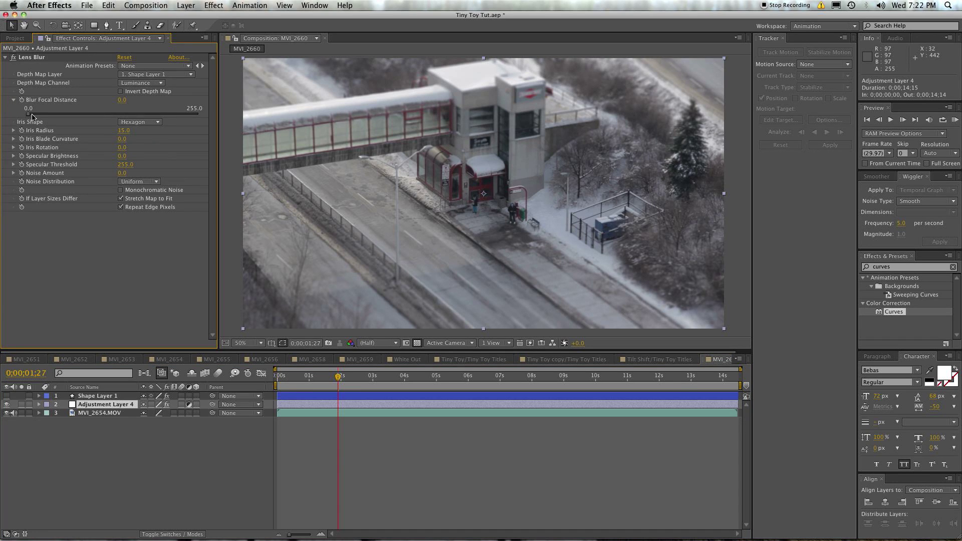
pyautogui.click(28, 116)
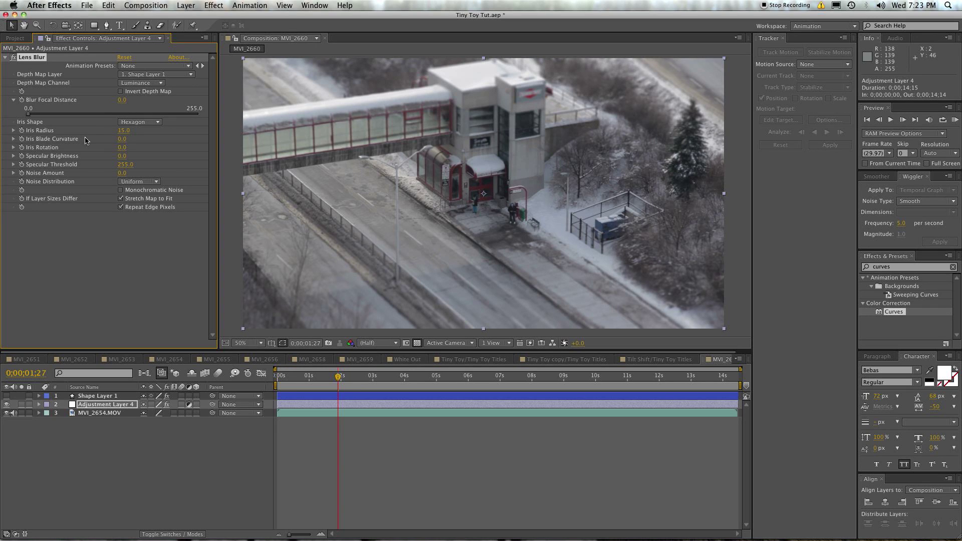
pyautogui.click(124, 130)
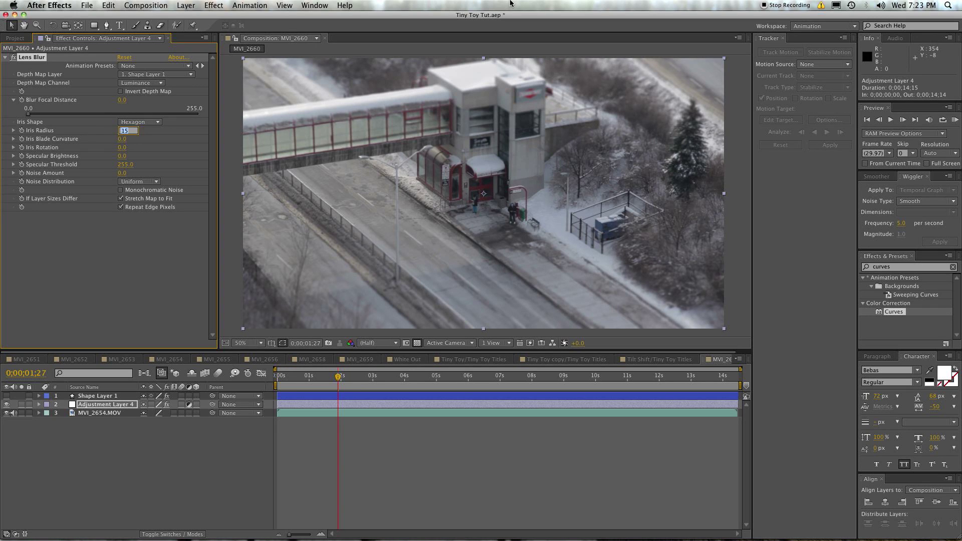
pyautogui.write('25')
pyautogui.press('Return')
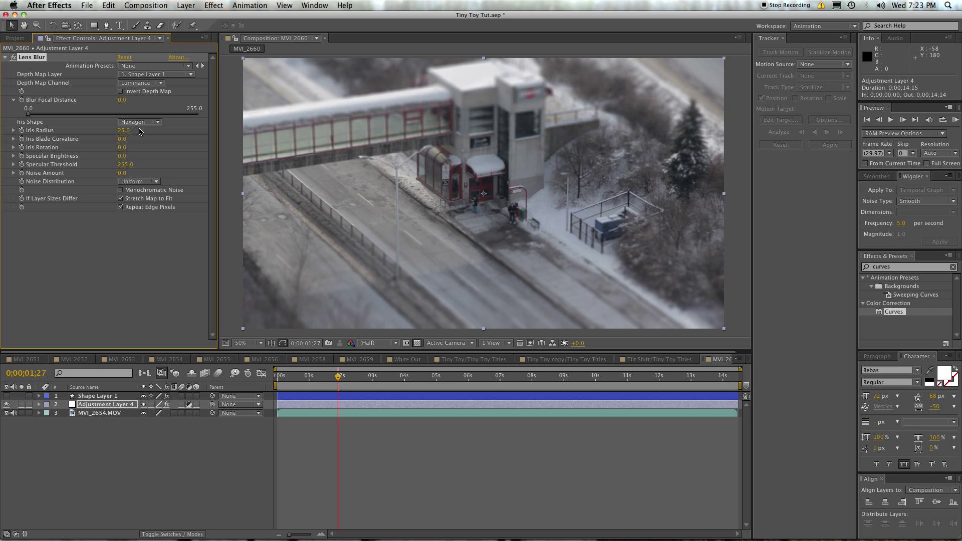
# Compare Iris Radius values of 0 and 50, then settle back on 25
pyautogui.click(139, 129)
pyautogui.write('0')
pyautogui.press('Return')
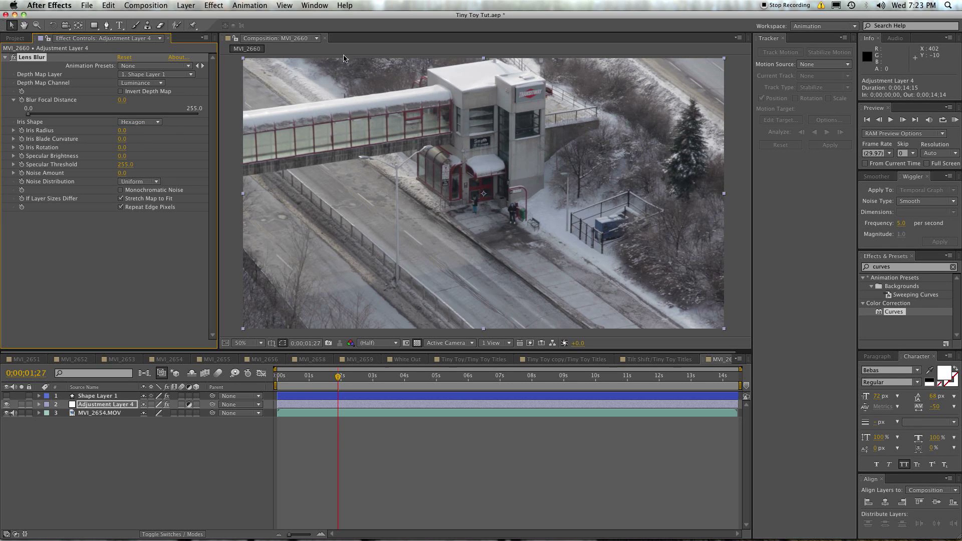
pyautogui.click(123, 131)
pyautogui.press('Return')
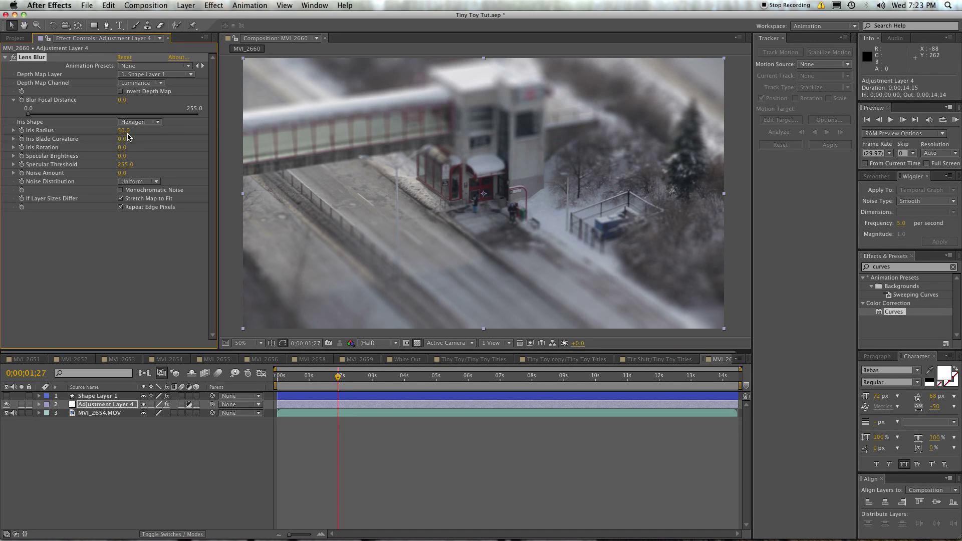
pyautogui.click(124, 131)
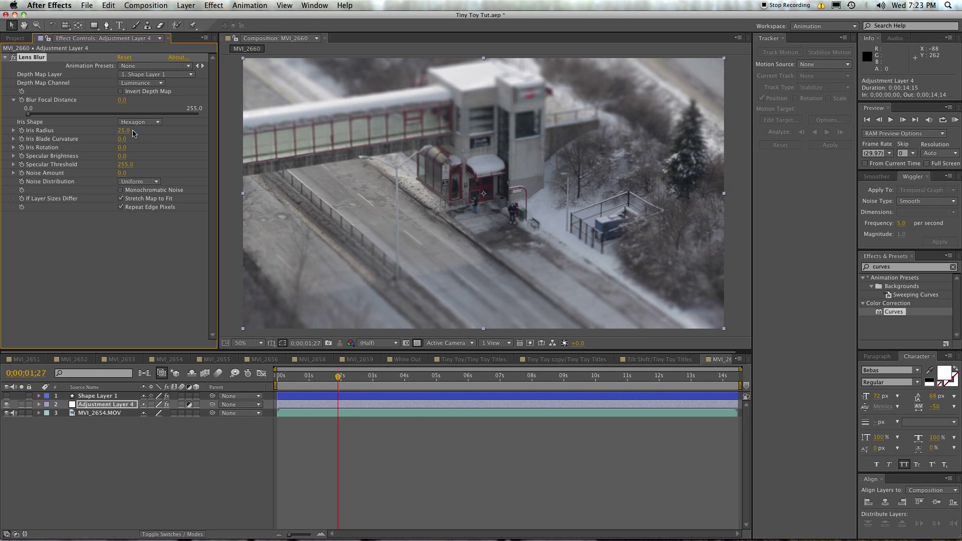
# Select Shape Layer 1 and hide it from the preview
pyautogui.click(356, 397)
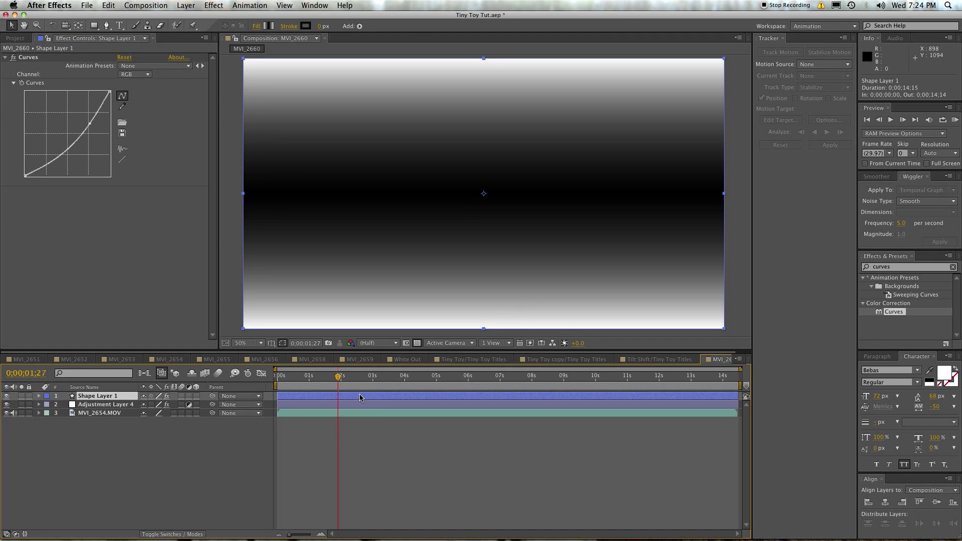
pyautogui.click(307, 404)
pyautogui.click(307, 396)
pyautogui.click(7, 396)
pyautogui.click(338, 414)
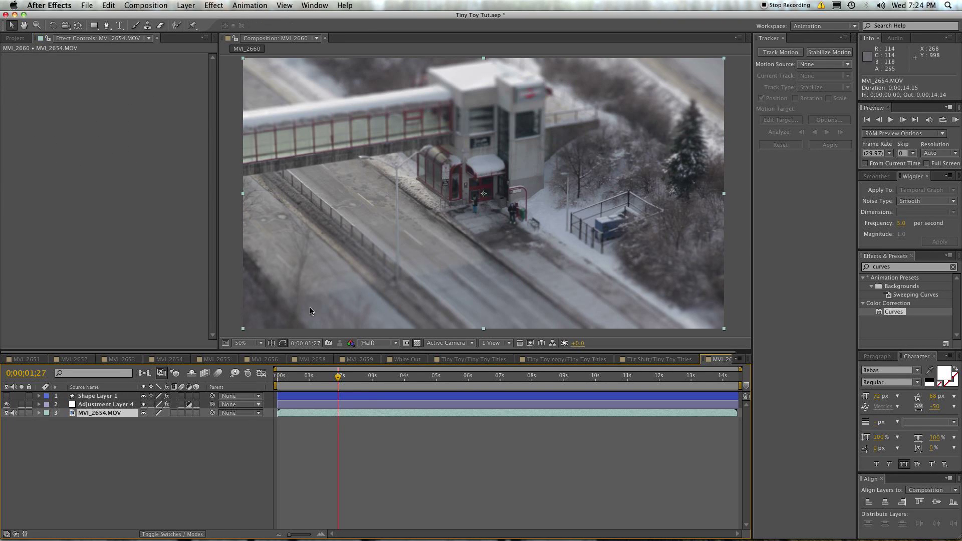
pyautogui.click(390, 400)
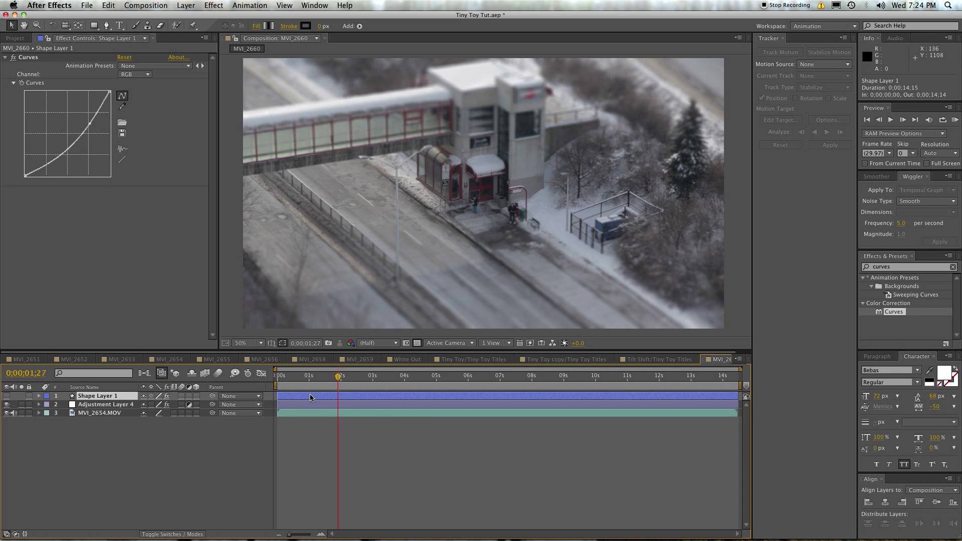
# Expand Shape Layer 1's gradient fill, then try a Curves tweak and undo it
pyautogui.click(39, 396)
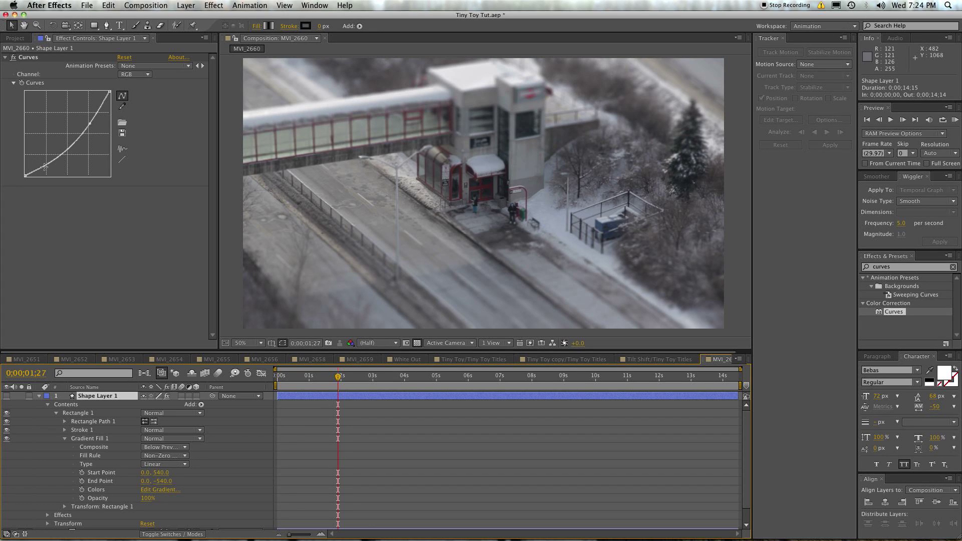
pyautogui.moveTo(91, 125); pyautogui.dragTo(74, 116)
pyautogui.press('super+z')
pyautogui.press('super+z')
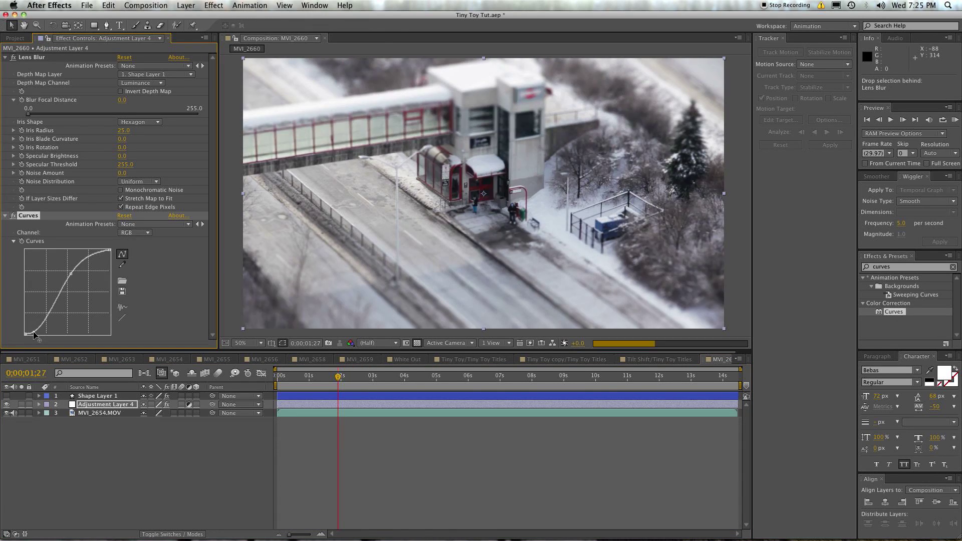
# Inspect Adjustment Layer 4's Curves in the Green, Blue and Red channels
pyautogui.click(134, 233)
pyautogui.click(131, 258)
pyautogui.click(134, 233)
pyautogui.click(136, 270)
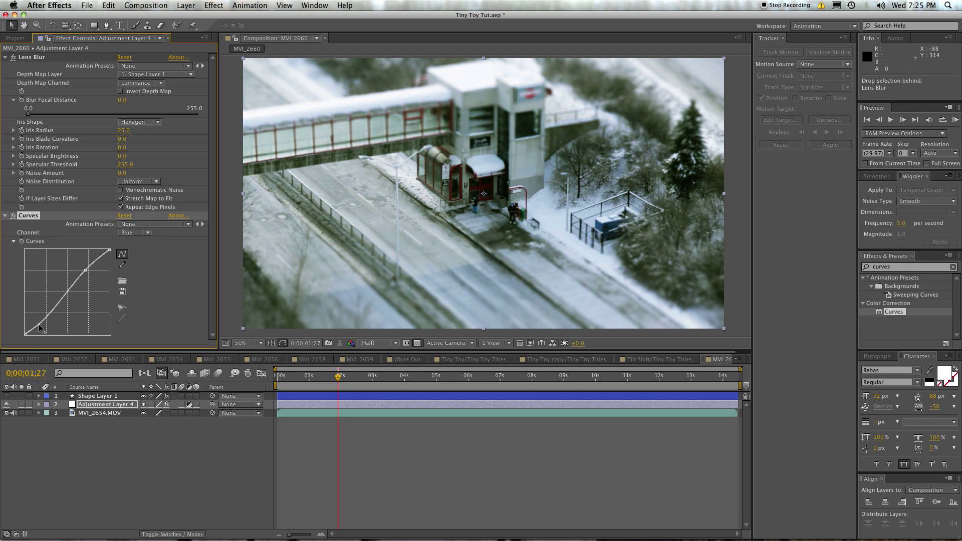
pyautogui.click(134, 233)
pyautogui.click(133, 252)
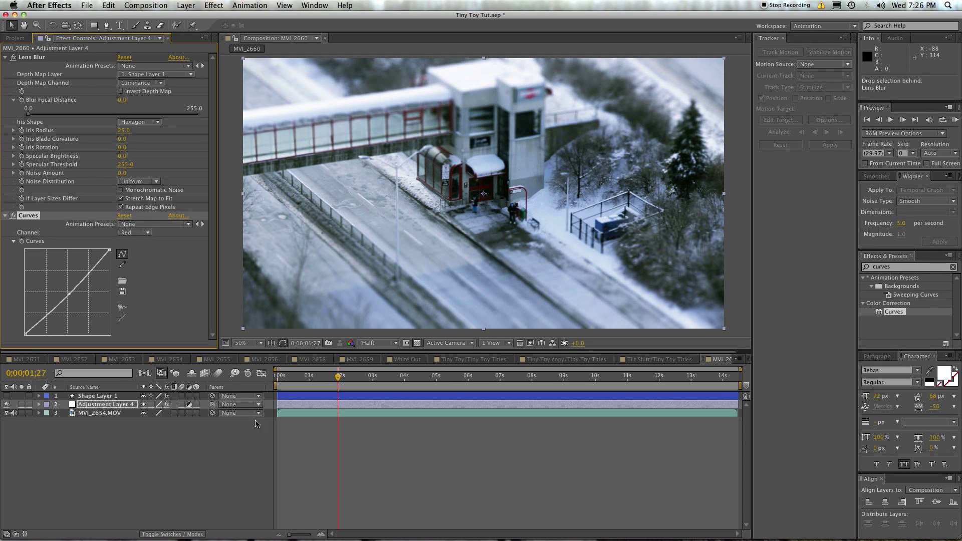
pyautogui.click(214, 471)
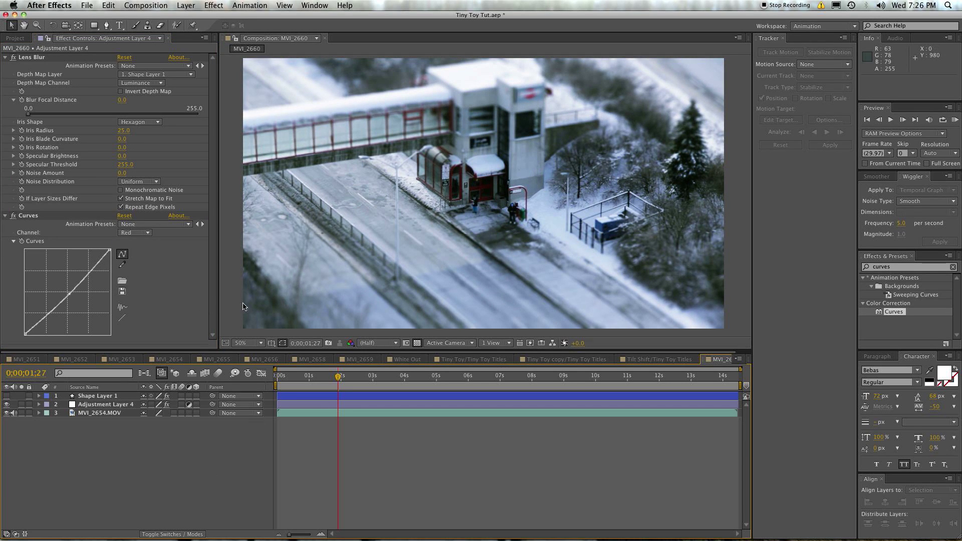
# Search Effects & Presets for 'tint' and apply Tint to Adjustment Layer 4
pyautogui.click(897, 269)
pyautogui.doubleClick(896, 269)
pyautogui.write('tint')
pyautogui.click(893, 311)
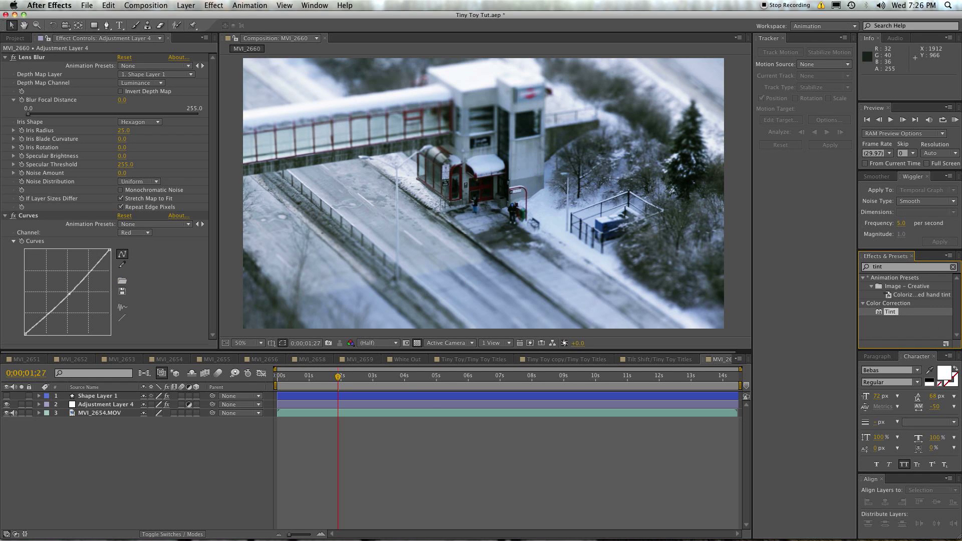
pyautogui.moveTo(890, 312); pyautogui.dragTo(149, 307)
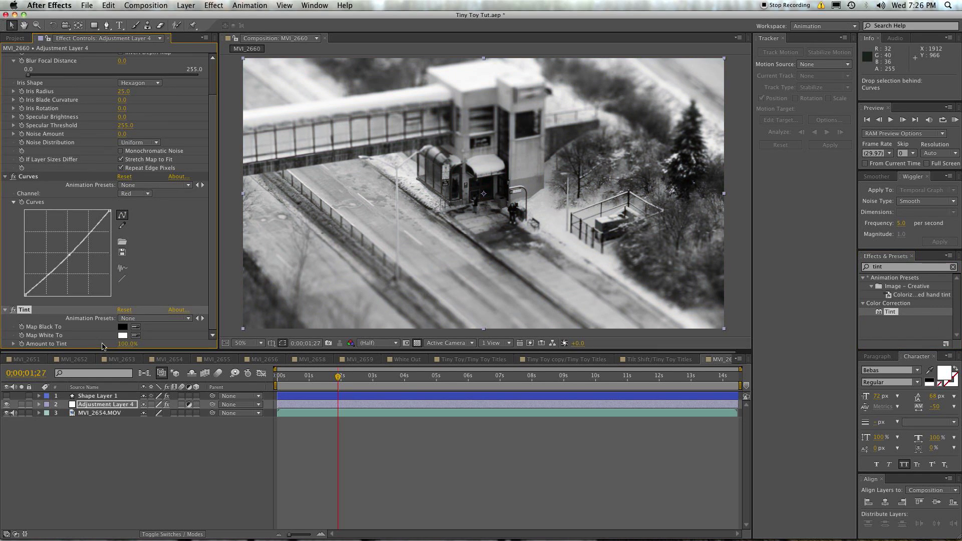
# Set Amount to Tint to 25% and move Tint above the Curves effect
pyautogui.click(125, 344)
pyautogui.write('25')
pyautogui.press('Return')
pyautogui.moveTo(36, 315); pyautogui.dragTo(32, 176)
pyautogui.click(189, 473)
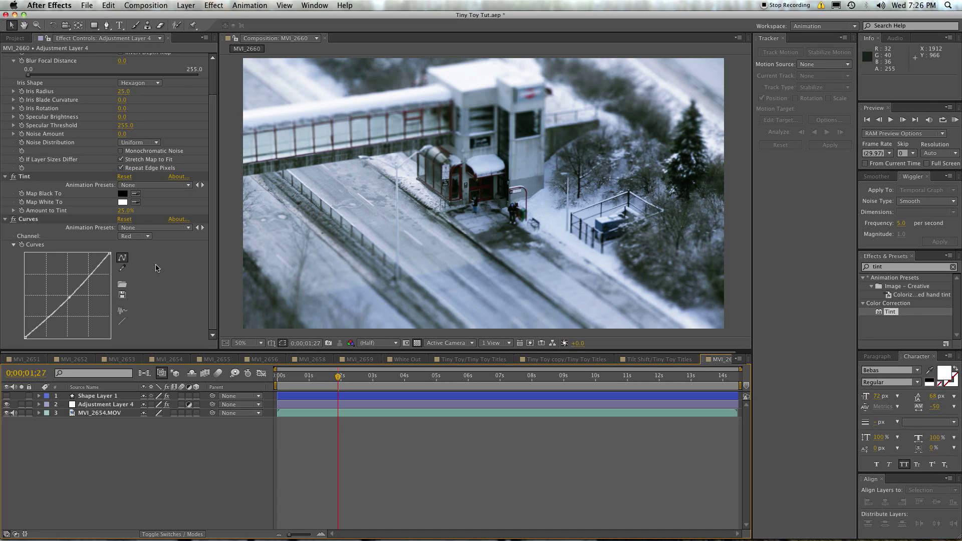
pyautogui.scroll(3, 155, 267)
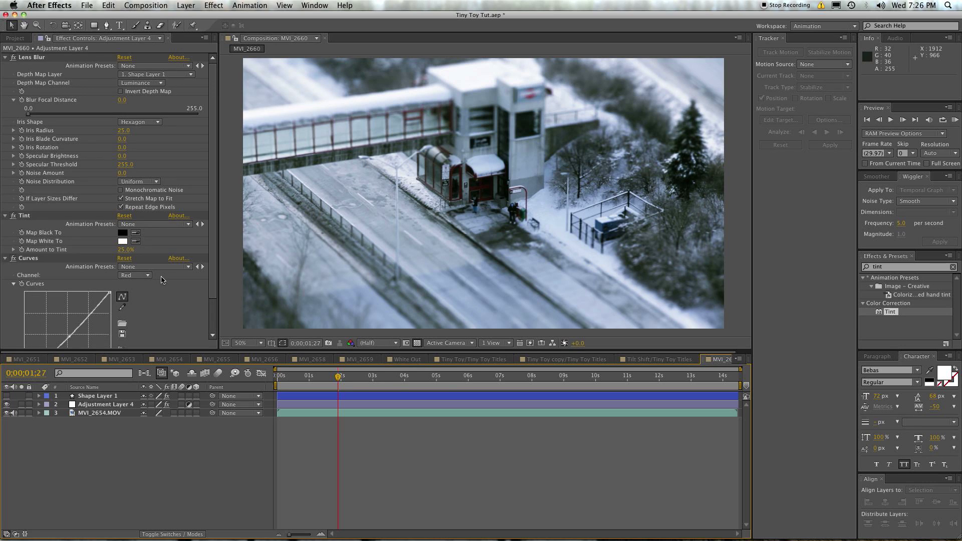